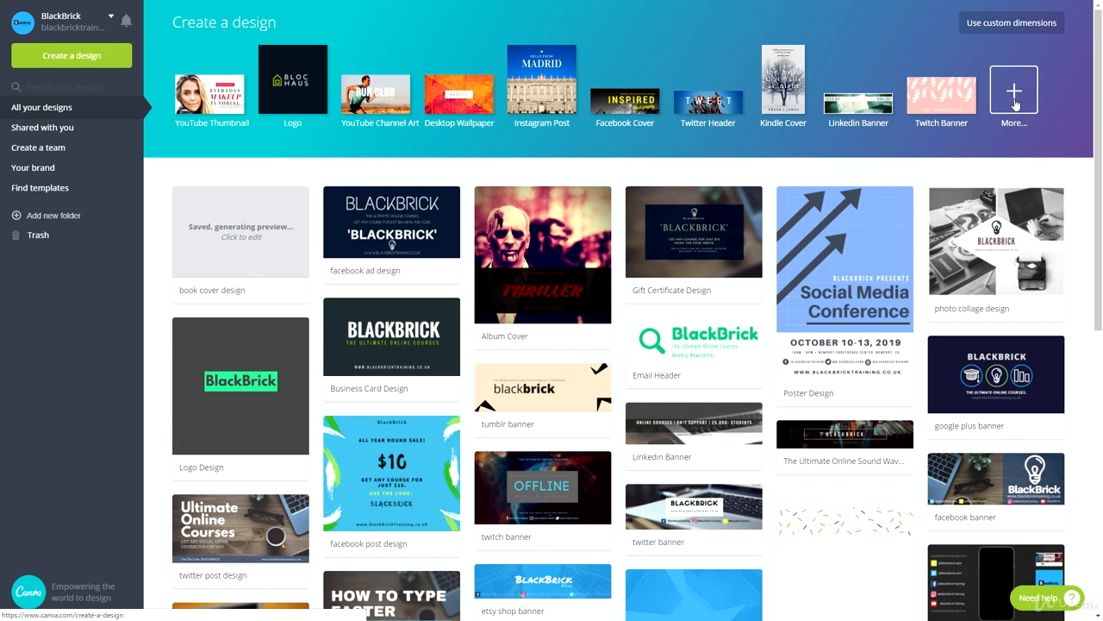
Create a new Desktop Wallpaper design, browse its ready-made layouts, and title the design "desktop wallpaper"
click(458, 103)
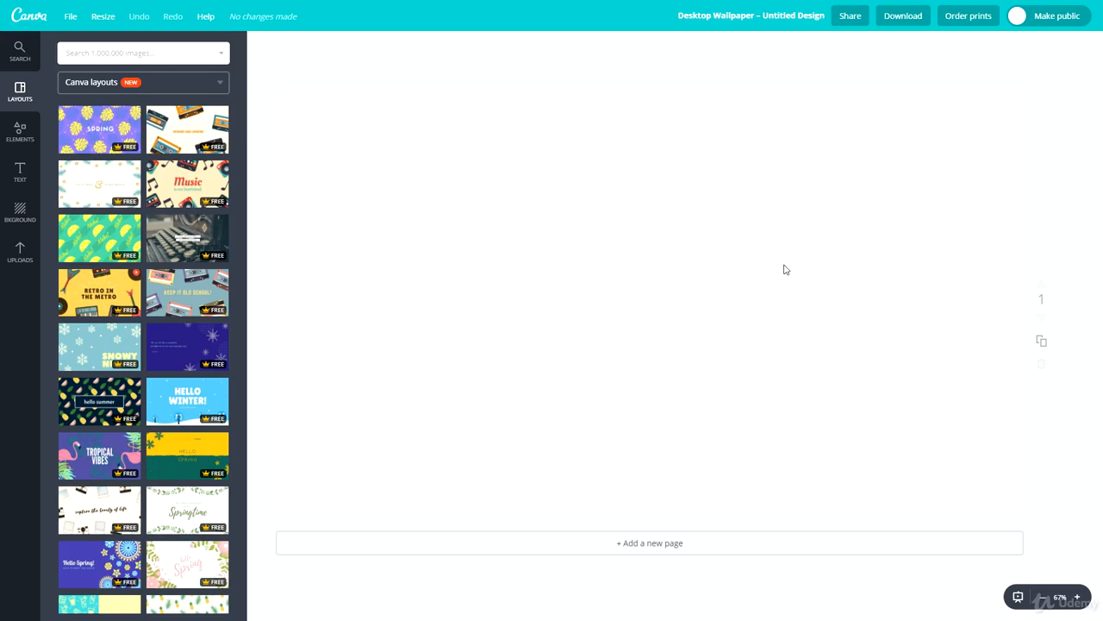
scroll(128, 365, down, 5)
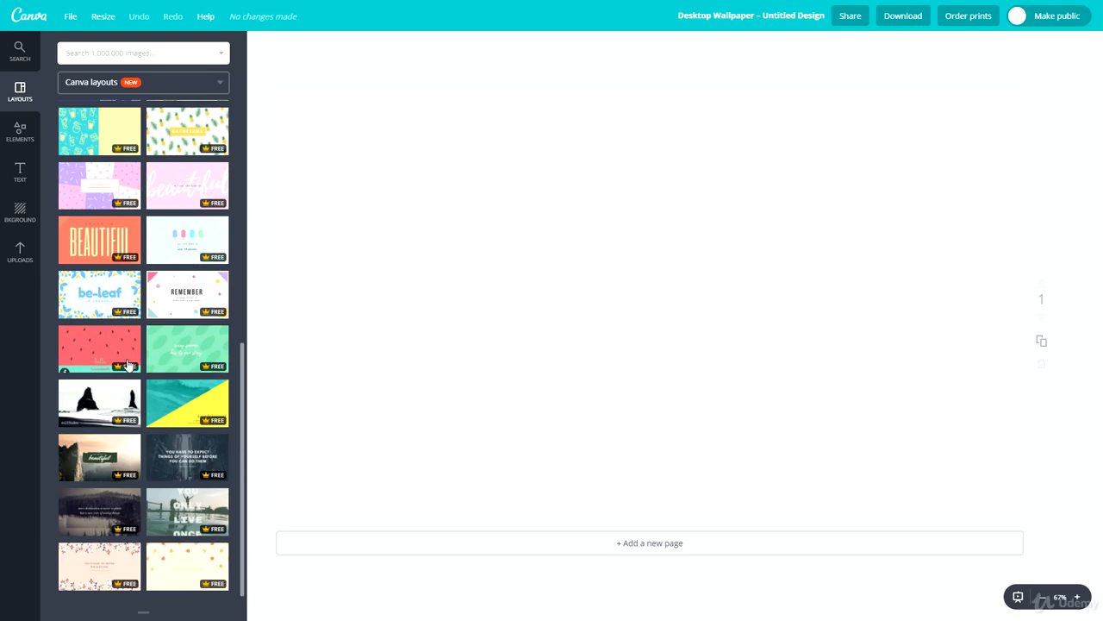
scroll(153, 258, down, 3)
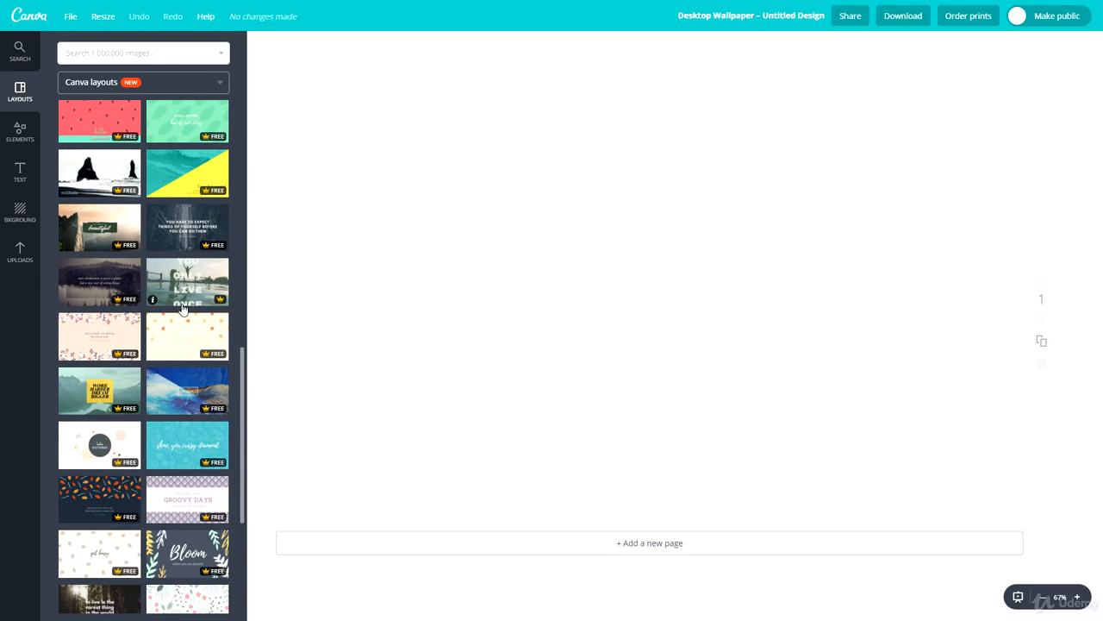
scroll(189, 348, down, 5)
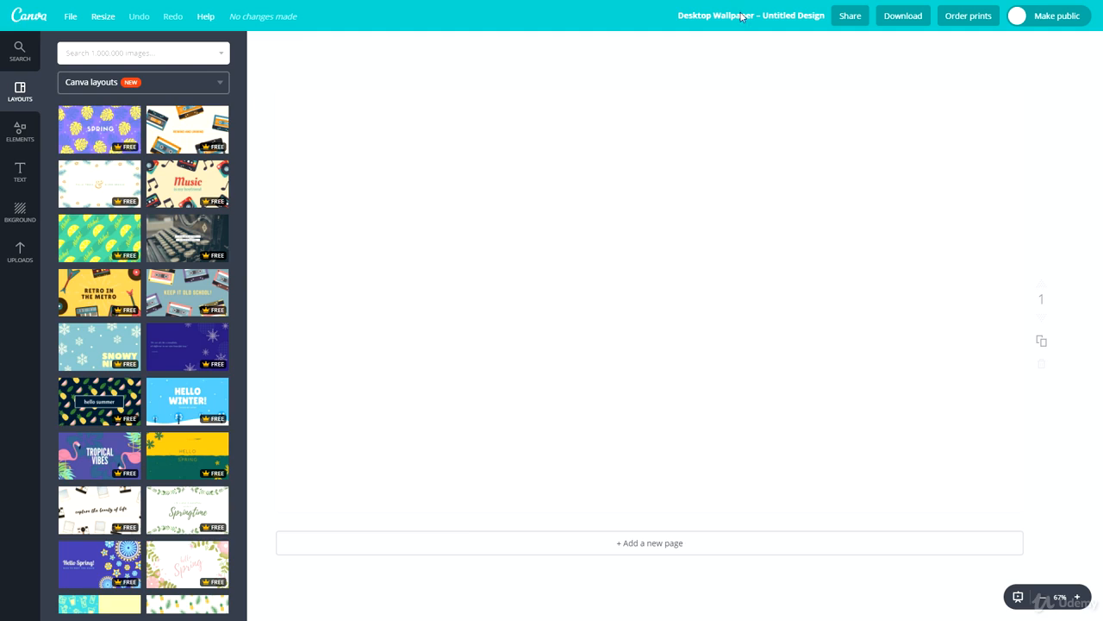
click(742, 25)
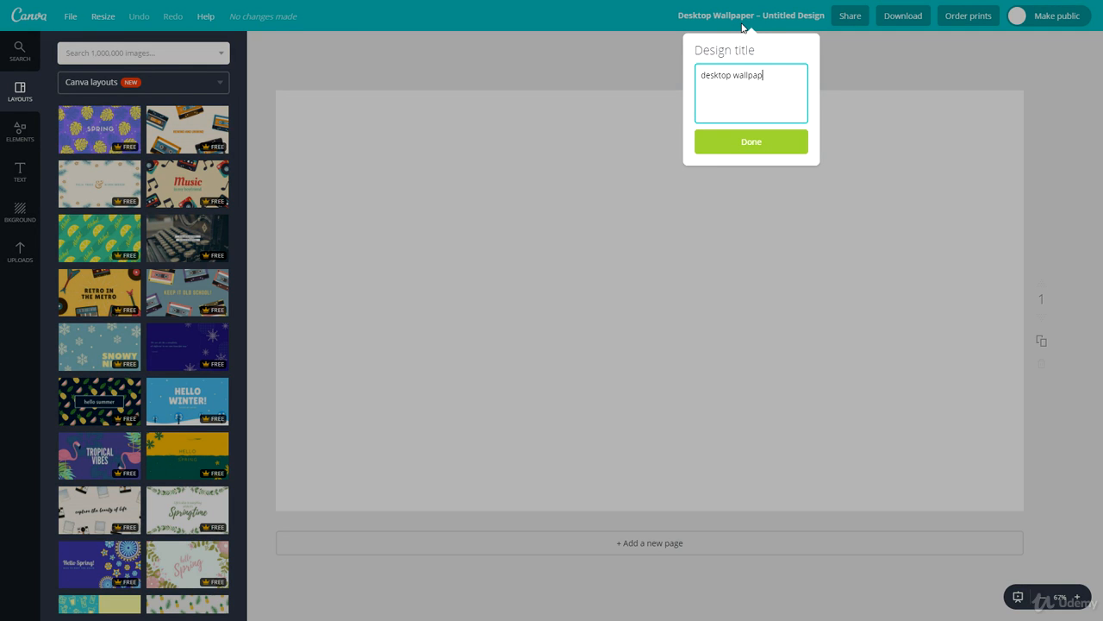
key(Return)
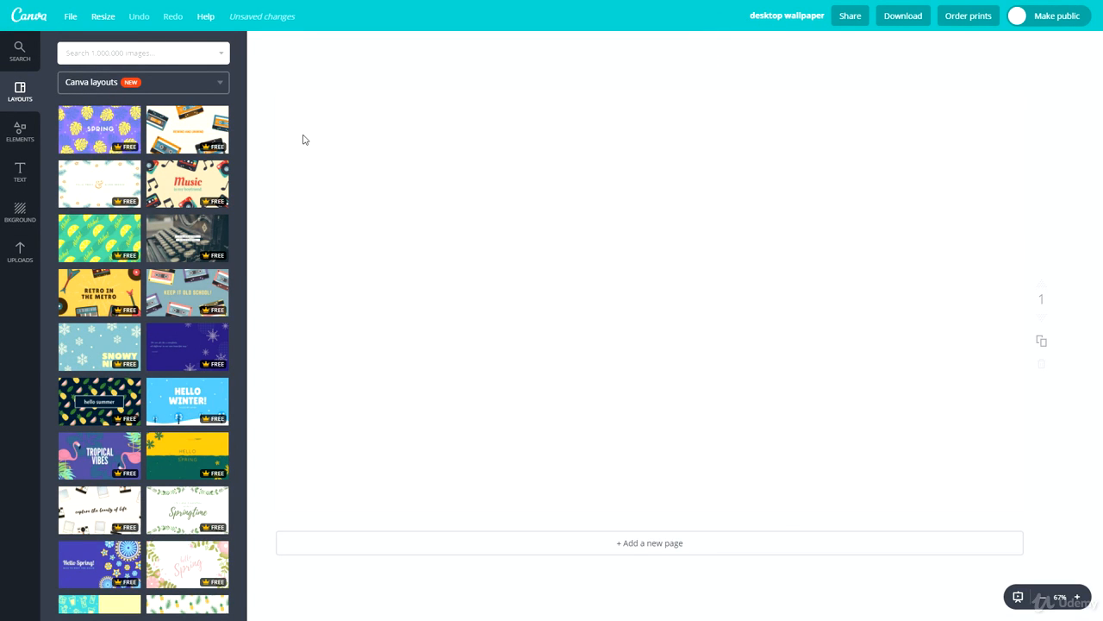
Find the "call your girlfriend" layout among the Canva layouts and apply it to the blank page
scroll(116, 217, down, 10)
scroll(100, 313, down, 1)
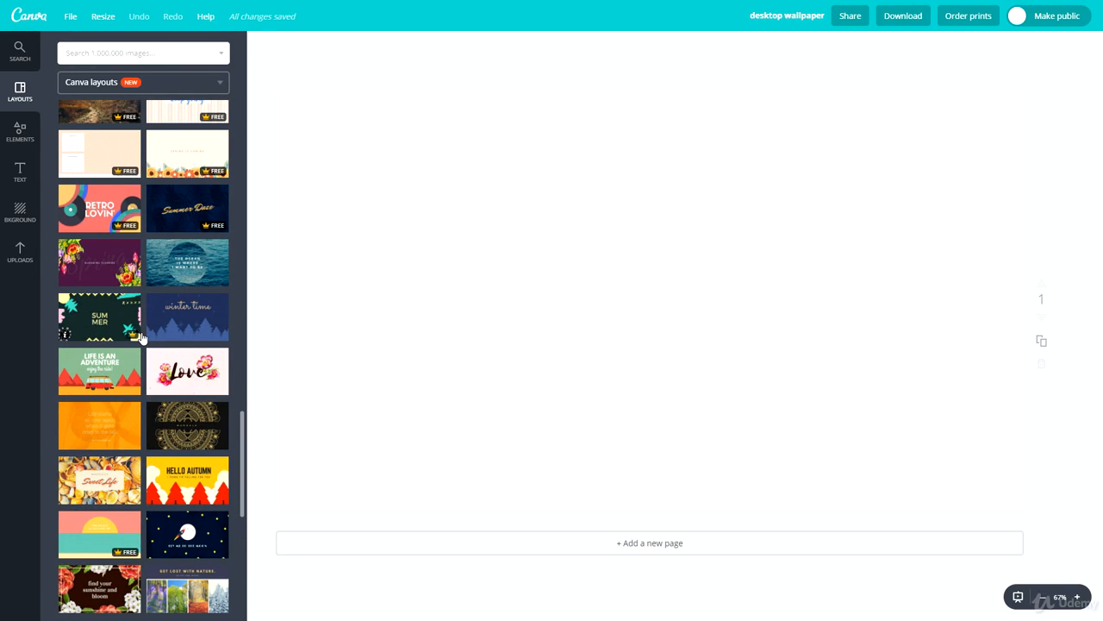
scroll(142, 336, down, 5)
scroll(234, 366, down, 5)
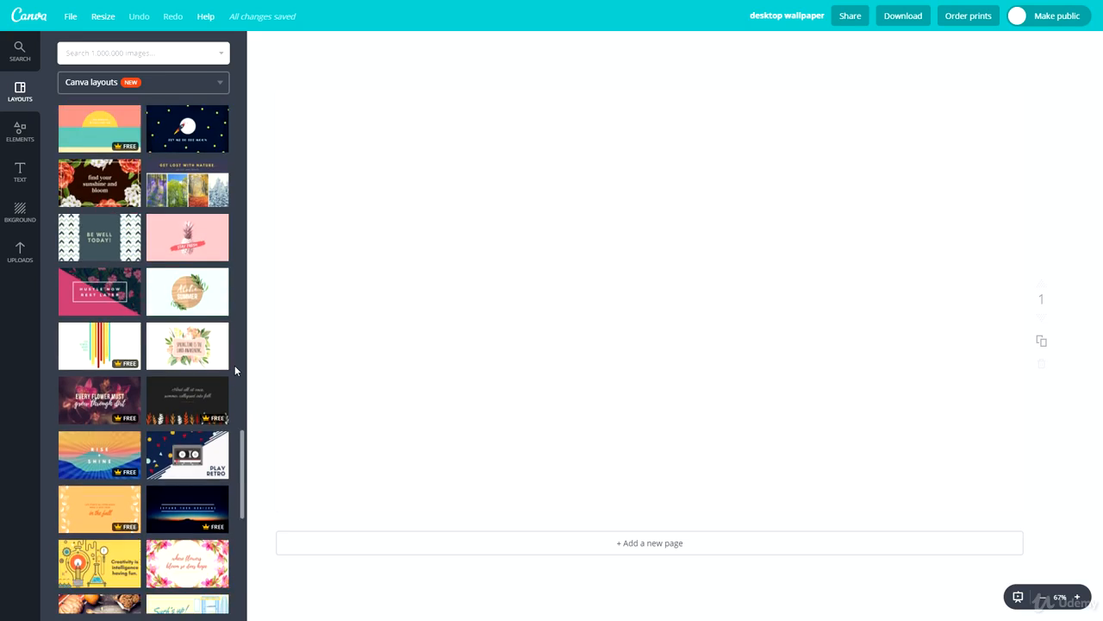
scroll(168, 395, down, 5)
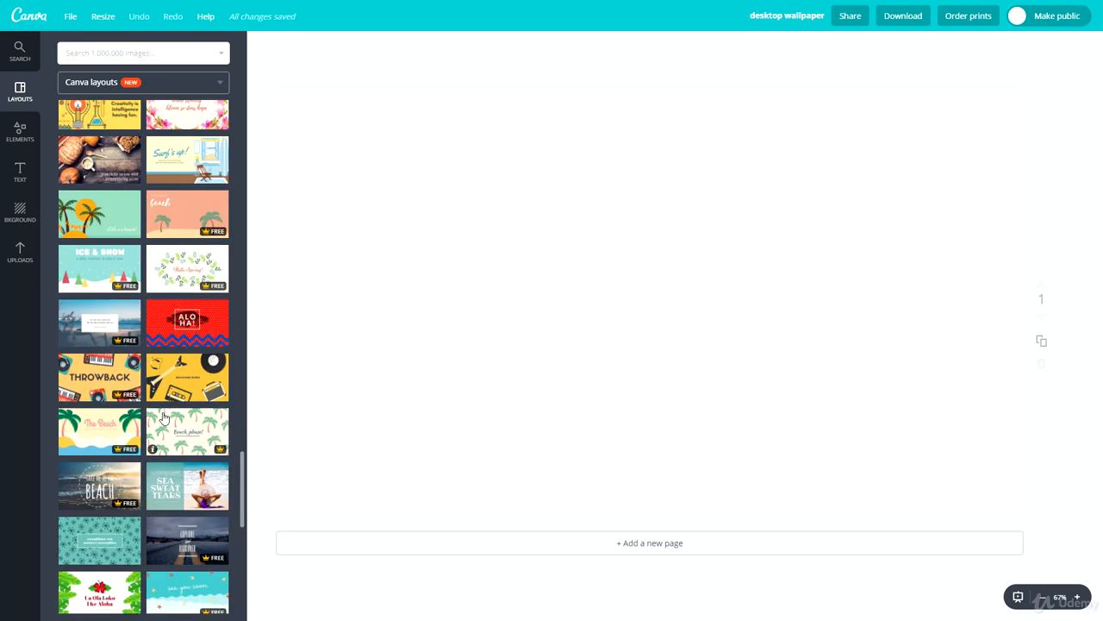
scroll(162, 419, down, 4)
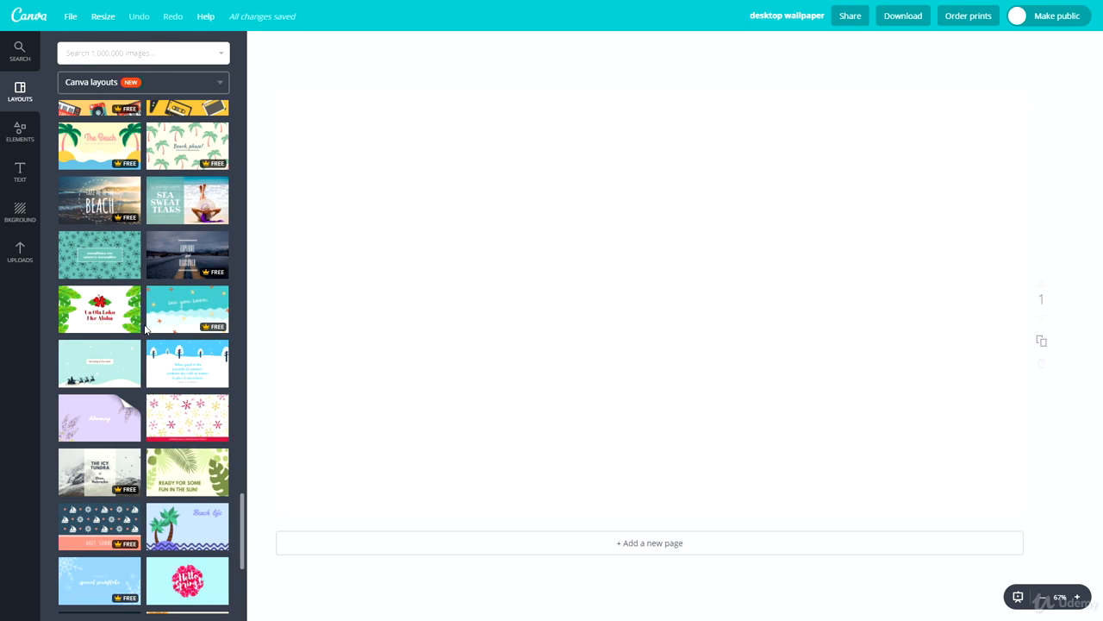
scroll(142, 340, down, 4)
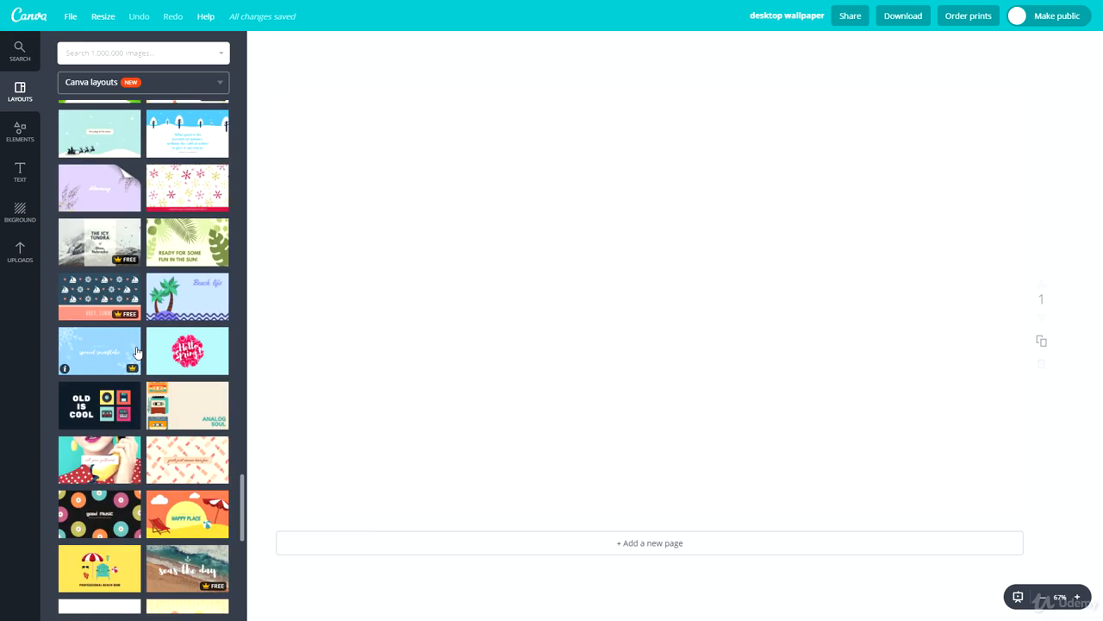
scroll(143, 362, down, 3)
click(120, 276)
Replace the "call your girlfriend" text in the white frame with "BlackBrick"
click(567, 312)
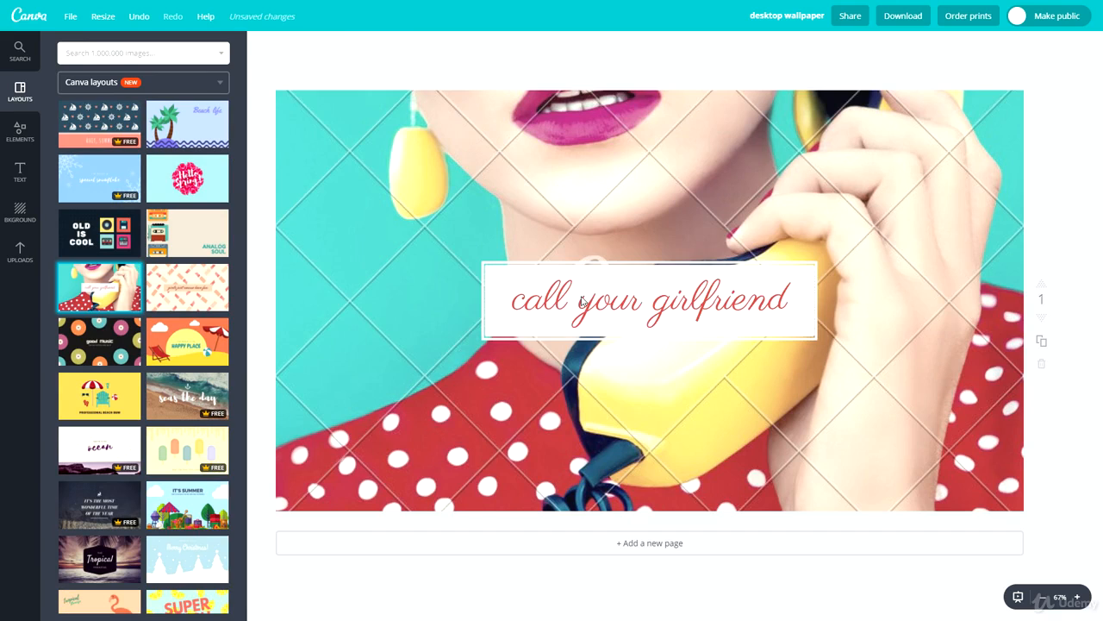
click(582, 296)
text(BlackBrick)
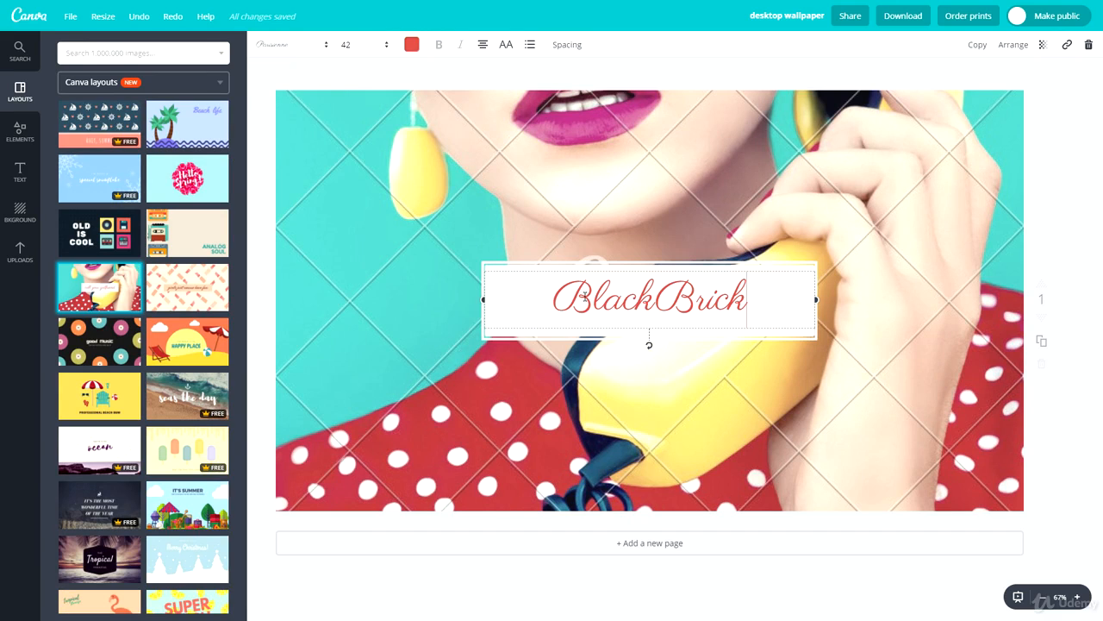
Set the font of the "BlackBrick" text to Anton
double_click(556, 300)
click(299, 54)
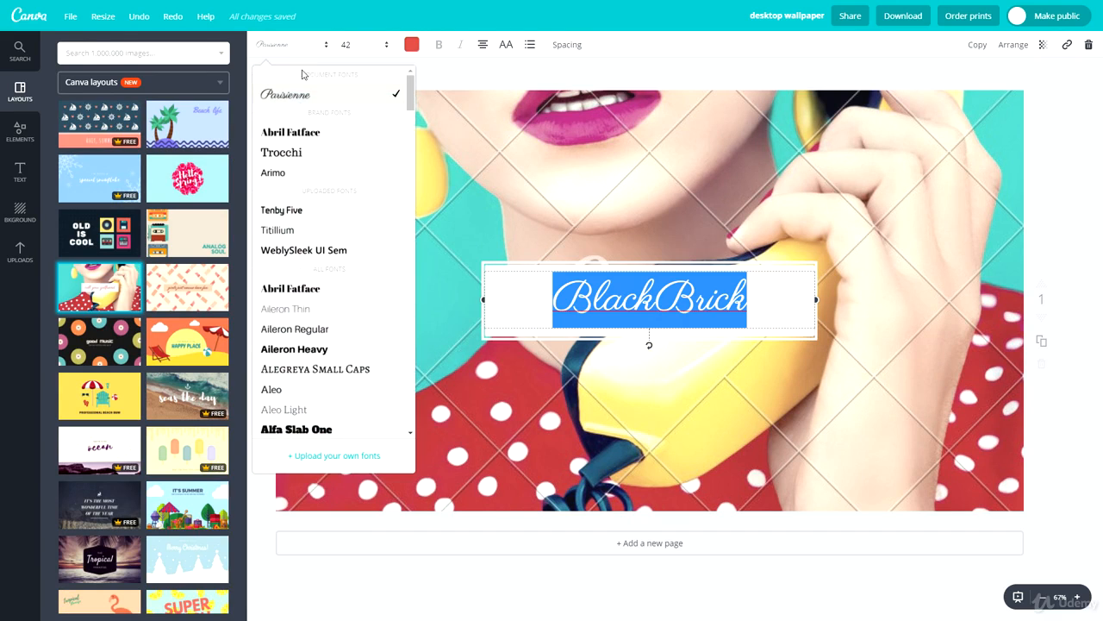
scroll(296, 382, down, 5)
click(301, 367)
click(429, 383)
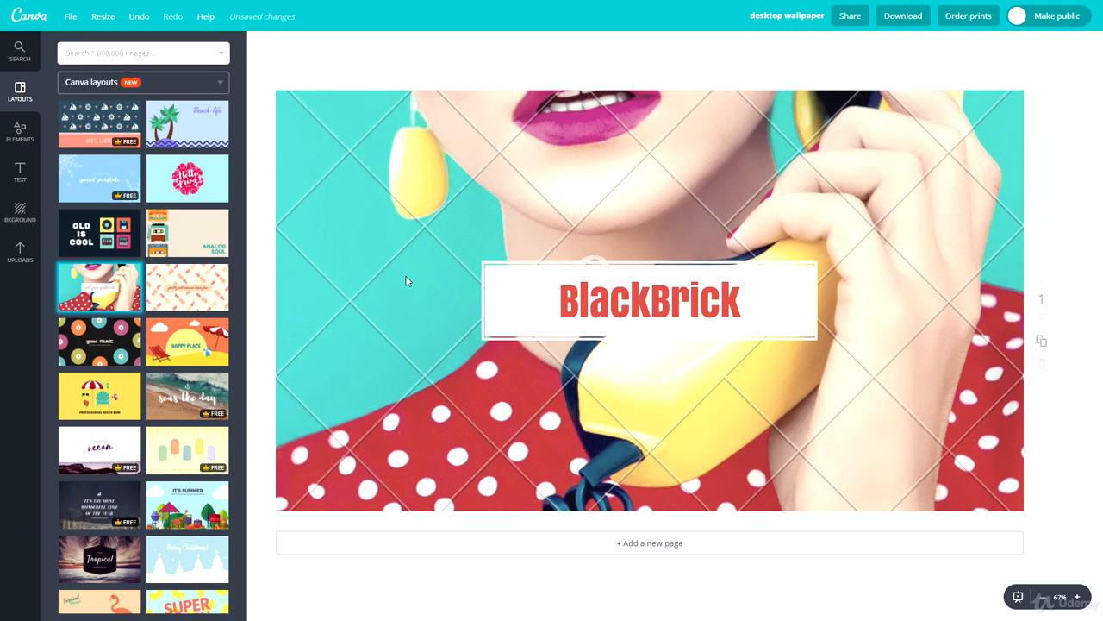
Search images for "macbook" and use the wooden desk photo with laptop, glasses and coffee cup as the background
click(86, 54)
text(macbook)
key(Return)
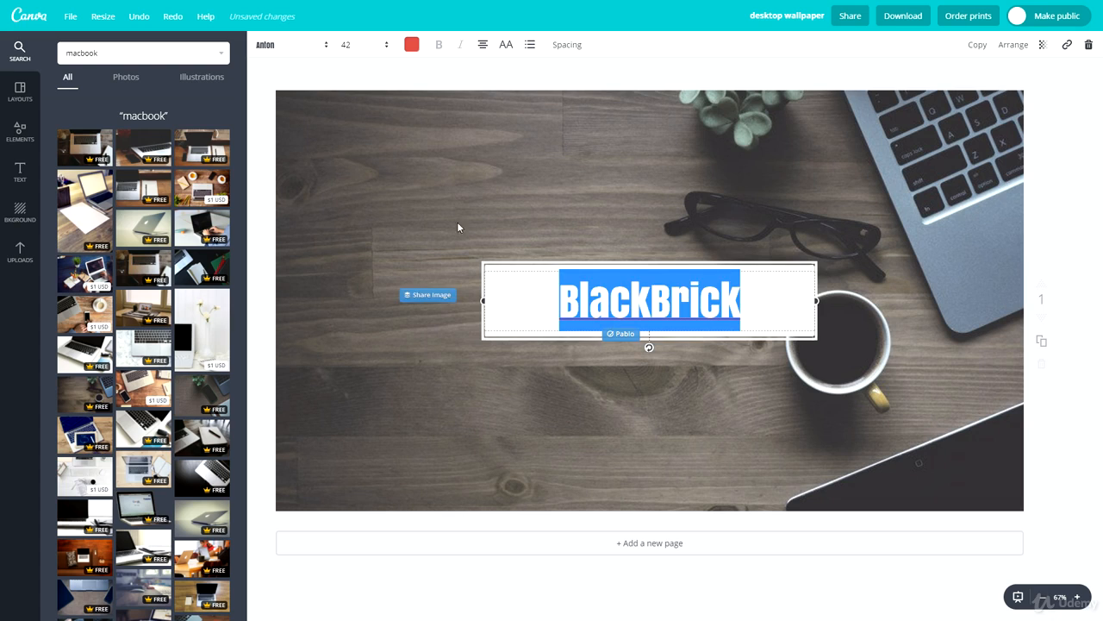
Try the lightest default grey as the color of the "BlackBrick" text
click(412, 45)
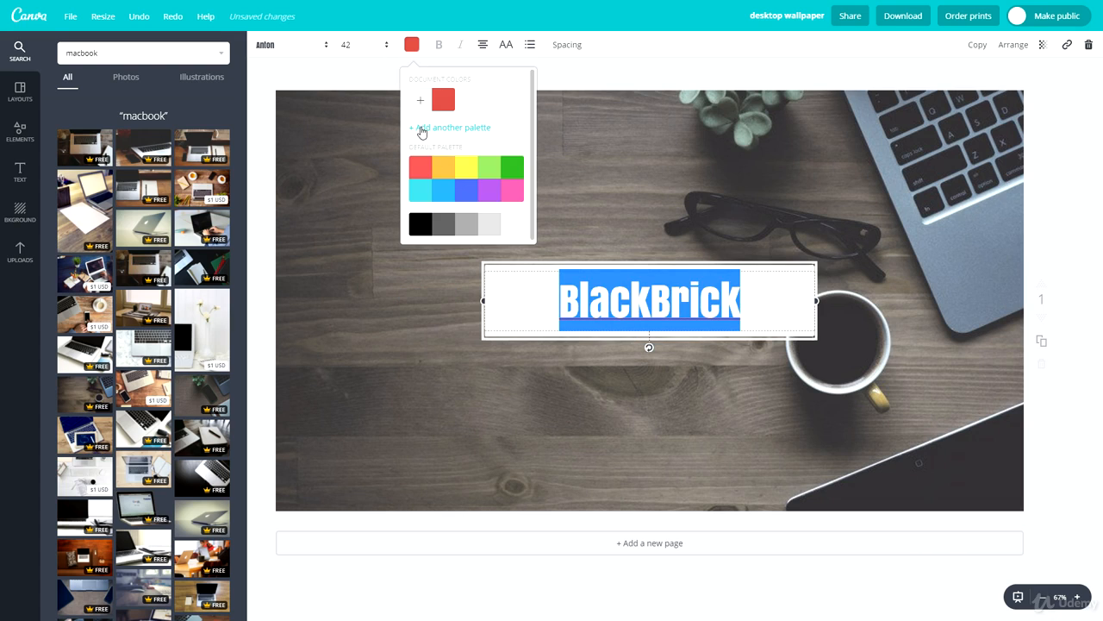
click(490, 230)
click(397, 280)
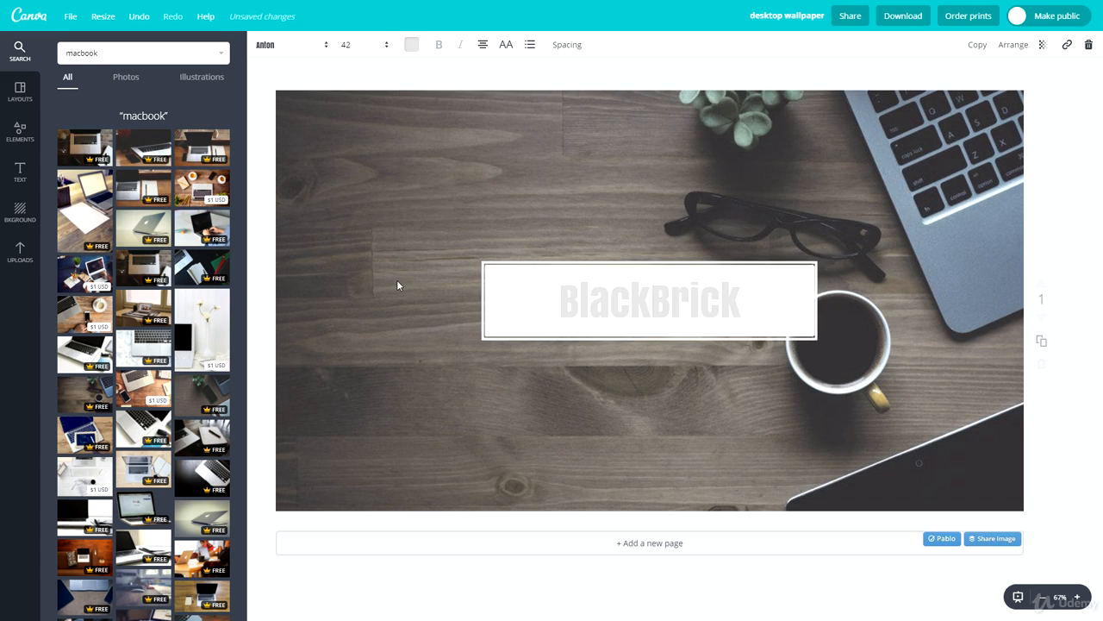
Recolor the "BlackBrick" text to the medium grey from the default palette
click(595, 296)
click(411, 44)
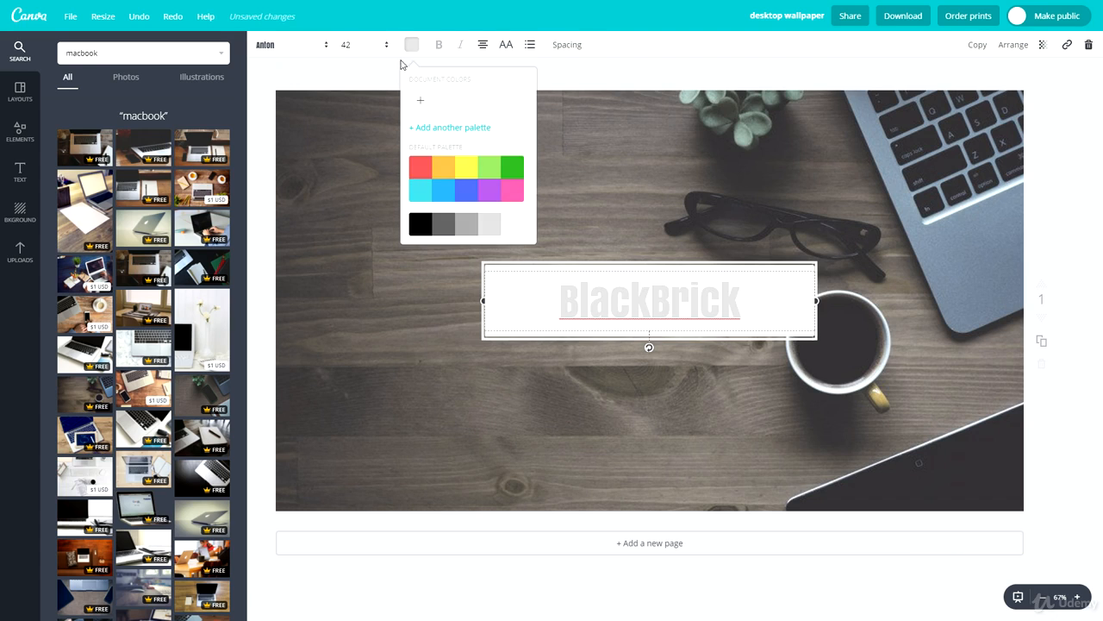
click(465, 226)
click(427, 319)
Change the font of the "BlackBrick" text to Hammersmith One
click(595, 302)
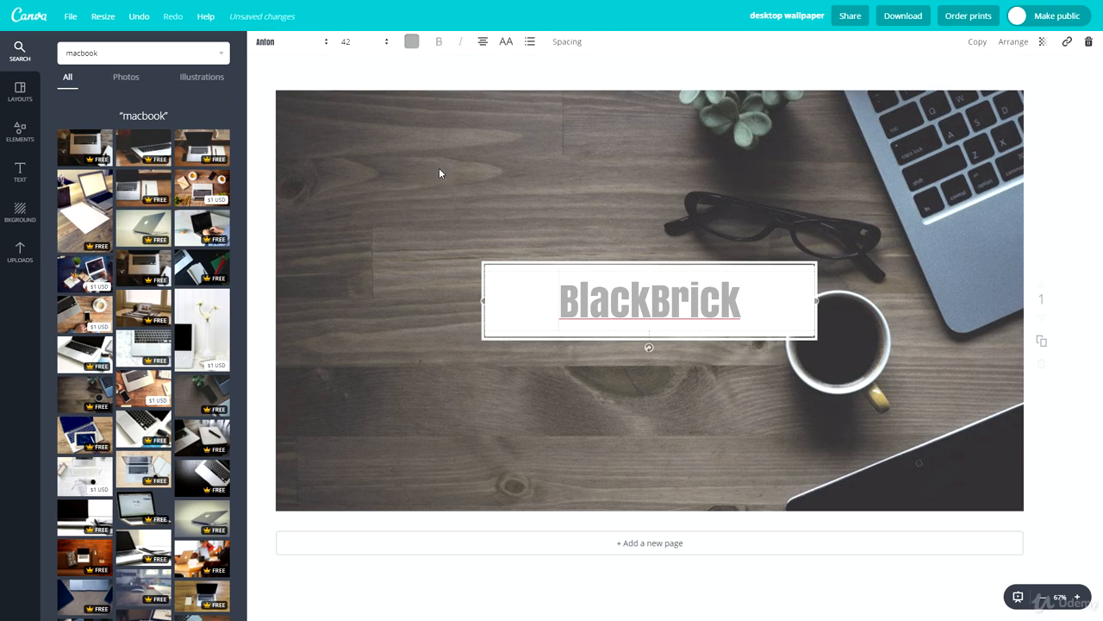
click(291, 43)
scroll(289, 300, down, 5)
scroll(289, 300, down, 10)
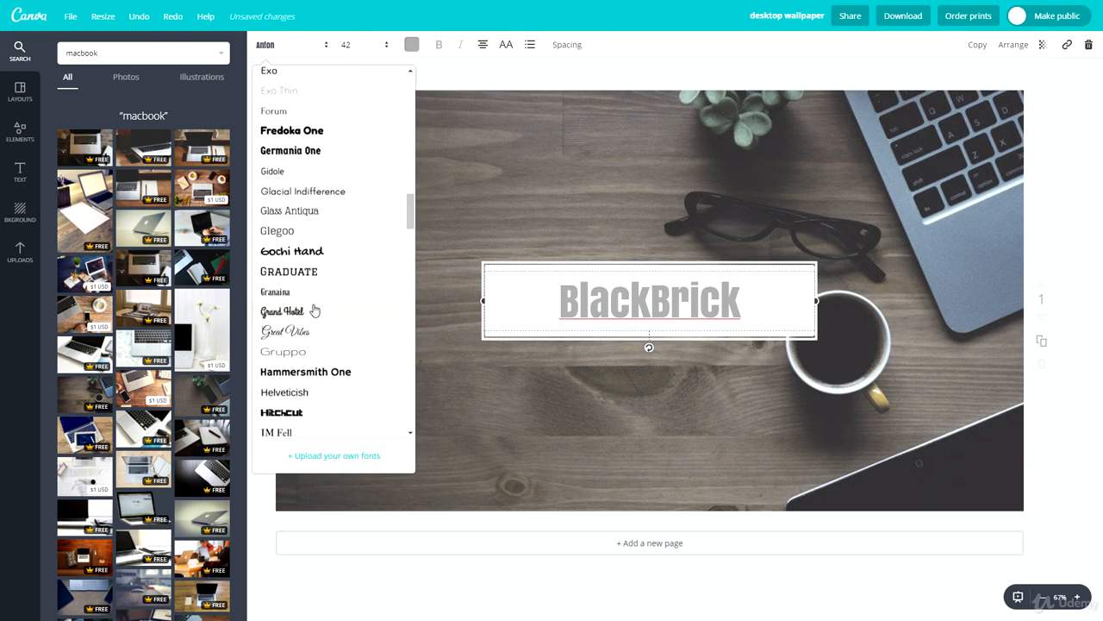
scroll(345, 262, down, 3)
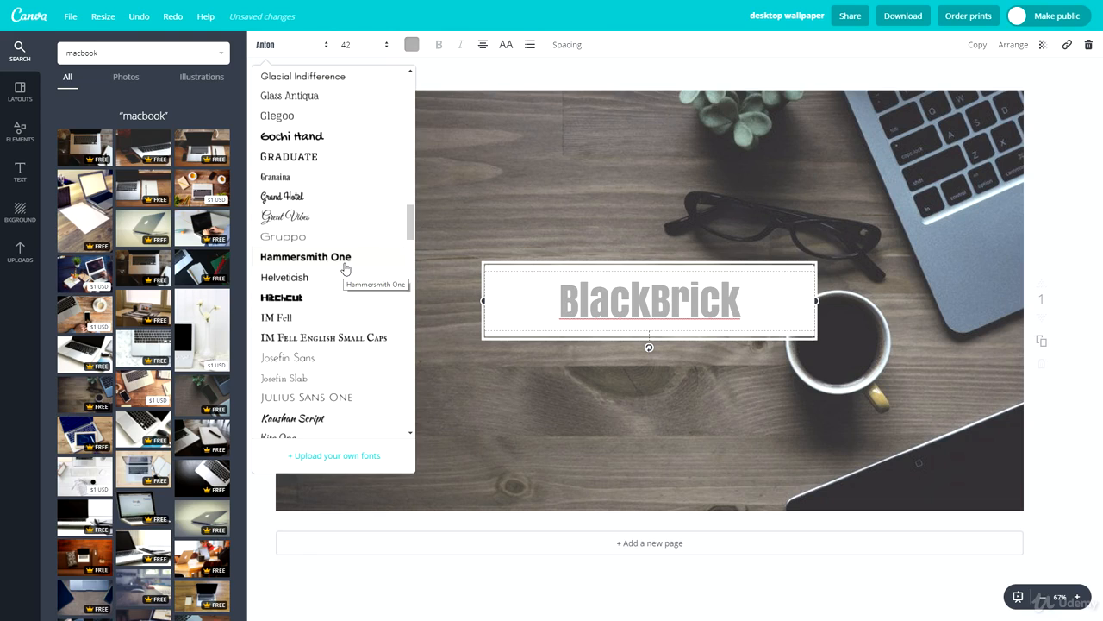
click(344, 261)
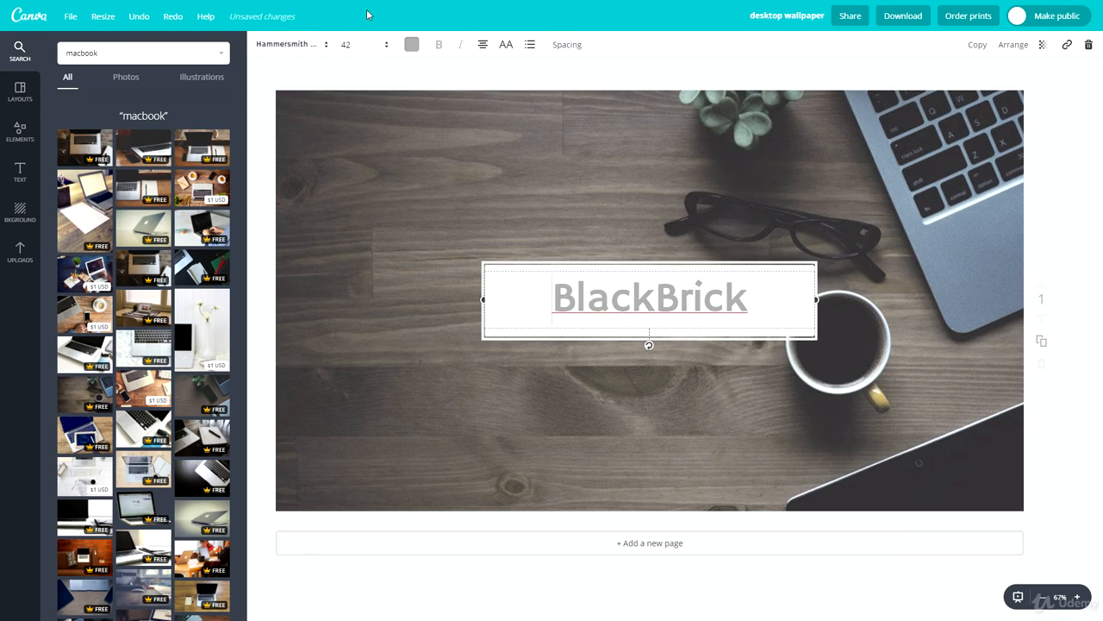
Set the "BlackBrick" text size to 64 and move the text up slightly to center it in the white frame
click(349, 45)
click(349, 312)
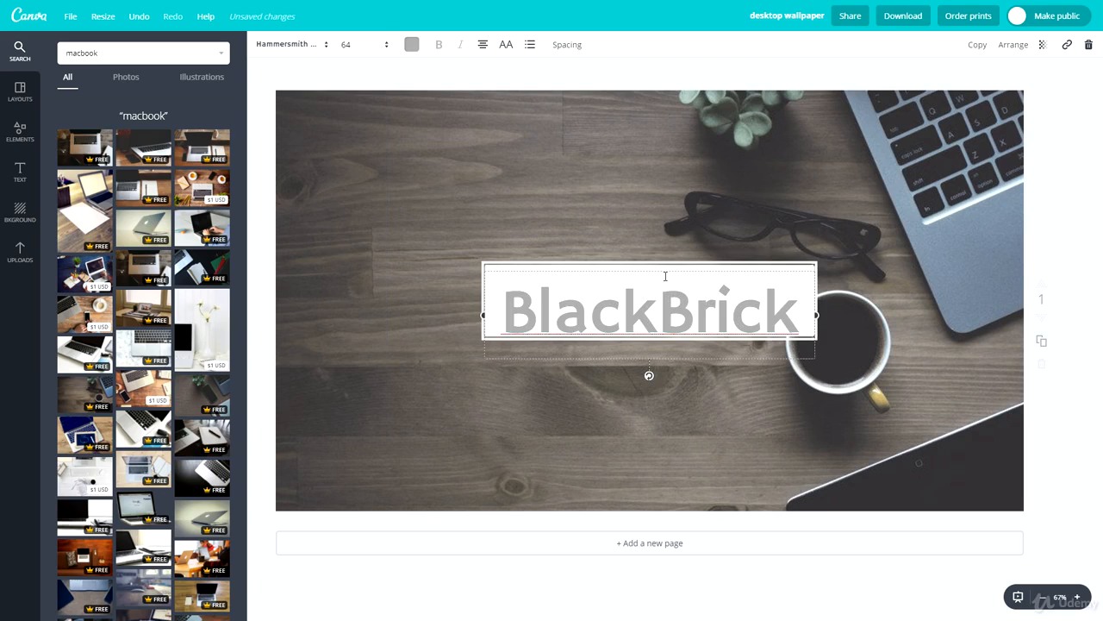
drag(660, 267, 662, 257)
click(441, 209)
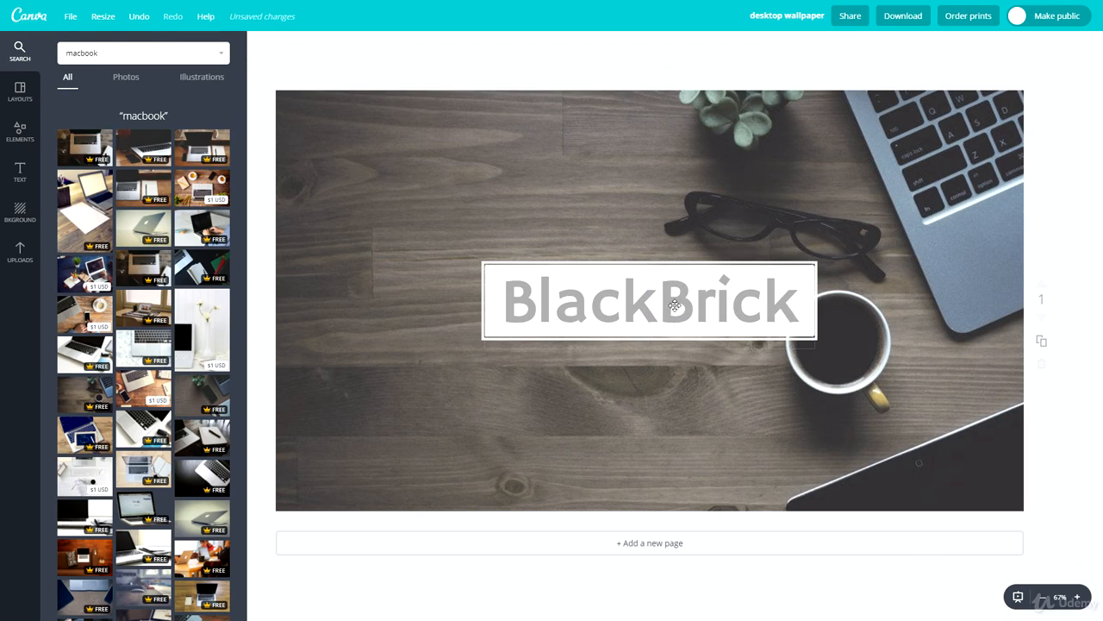
click(562, 294)
click(377, 170)
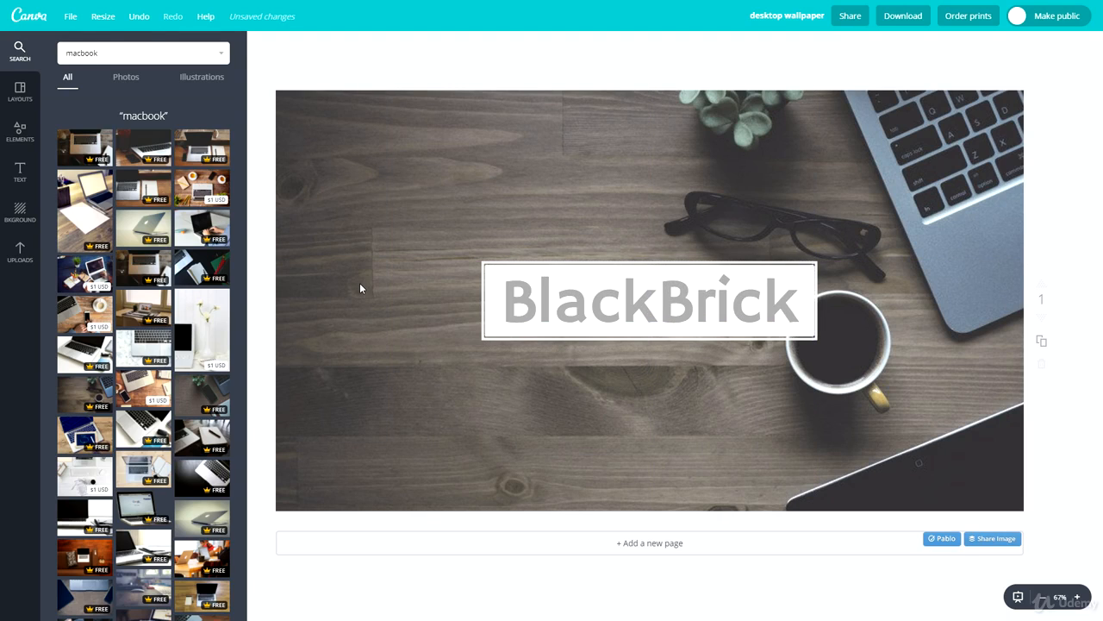
Add a solid square shape to the wallpaper and shrink it into the empty upper-left area of the photo
click(20, 131)
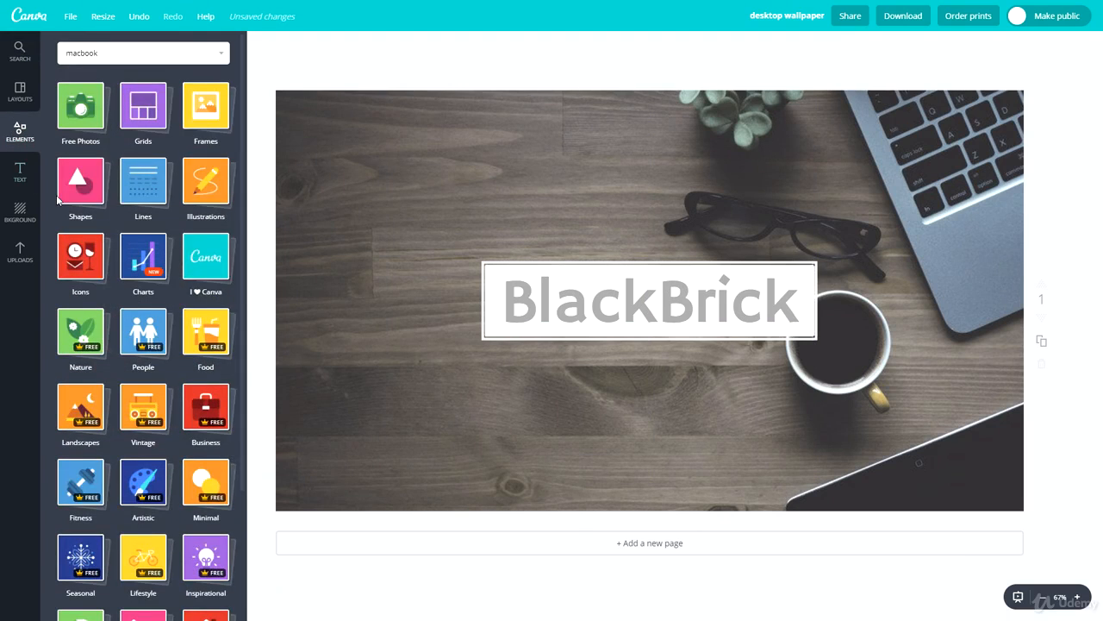
click(69, 196)
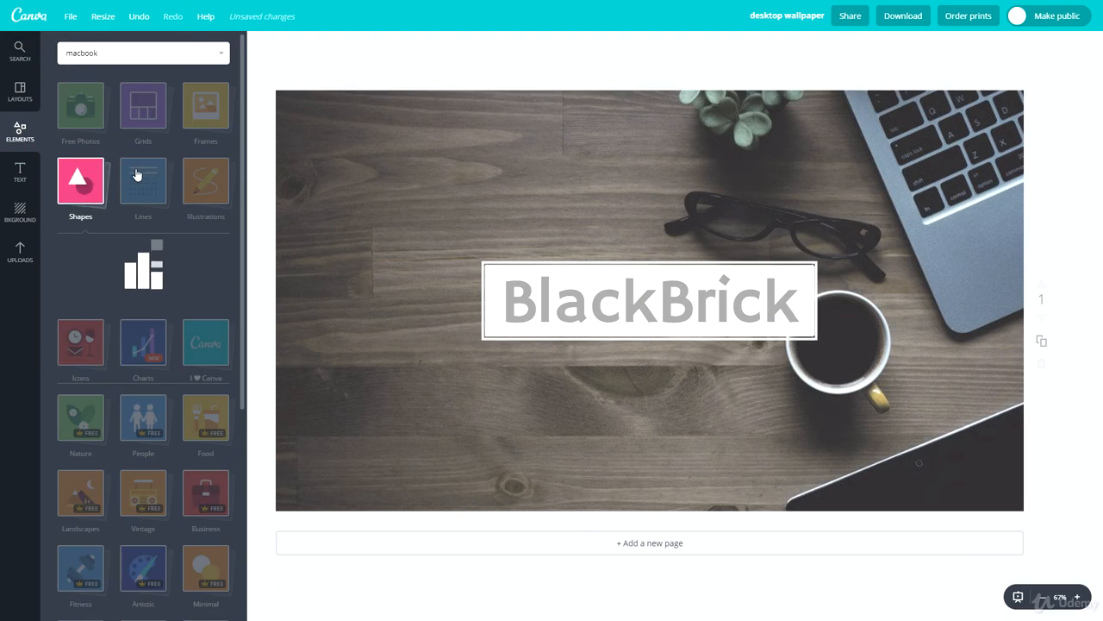
drag(74, 284, 626, 232)
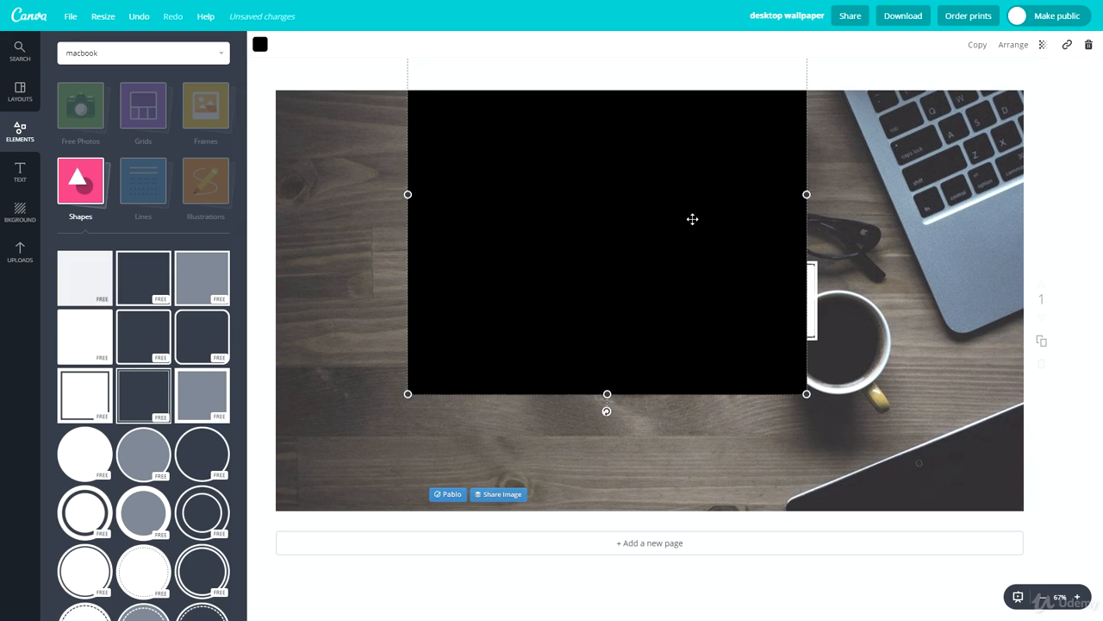
drag(807, 394, 442, 240)
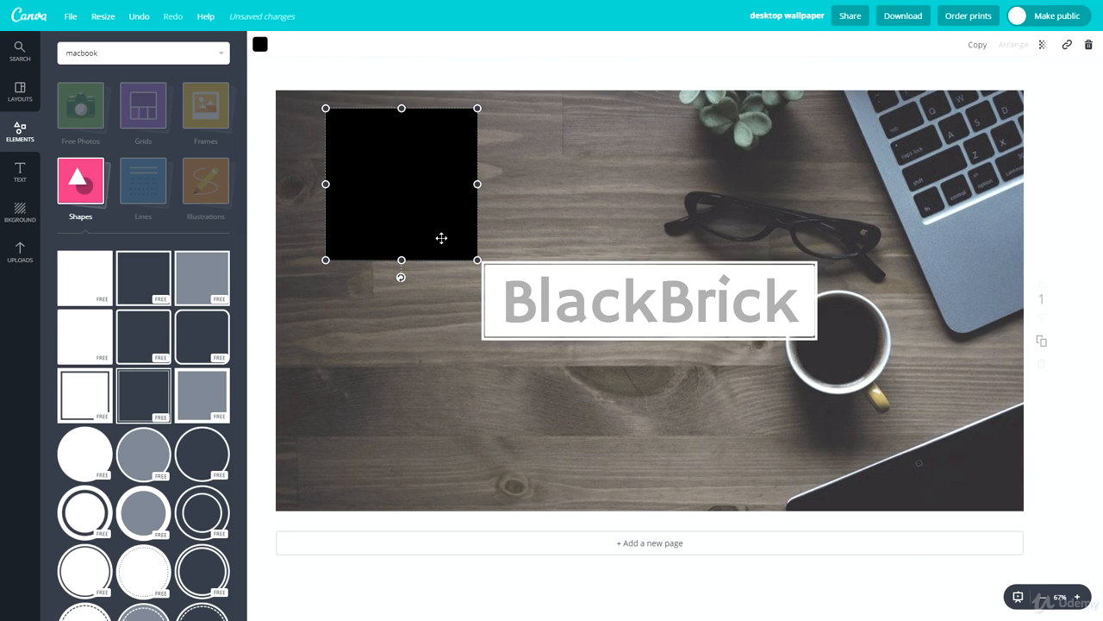
Change the fill color of the new square to white
click(260, 46)
click(352, 226)
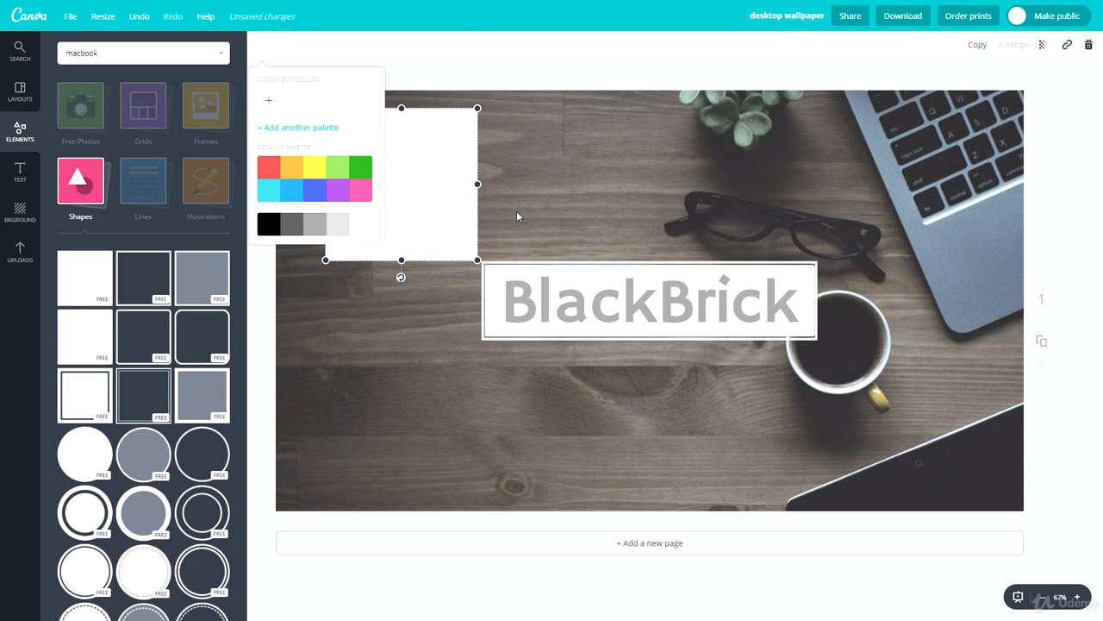
key(Escape)
click(573, 281)
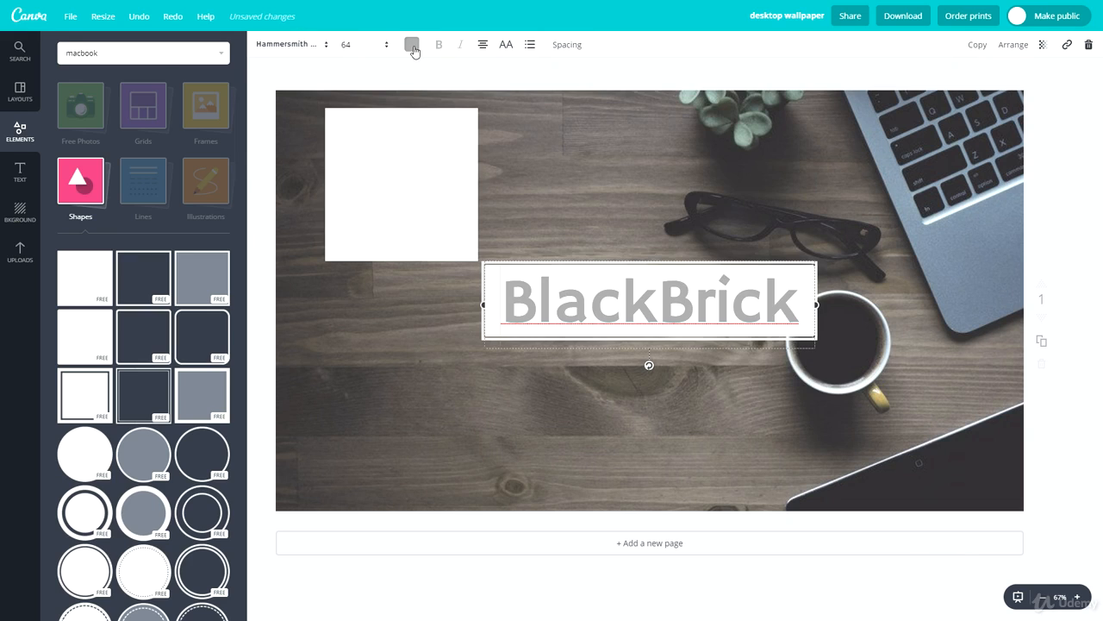
click(412, 44)
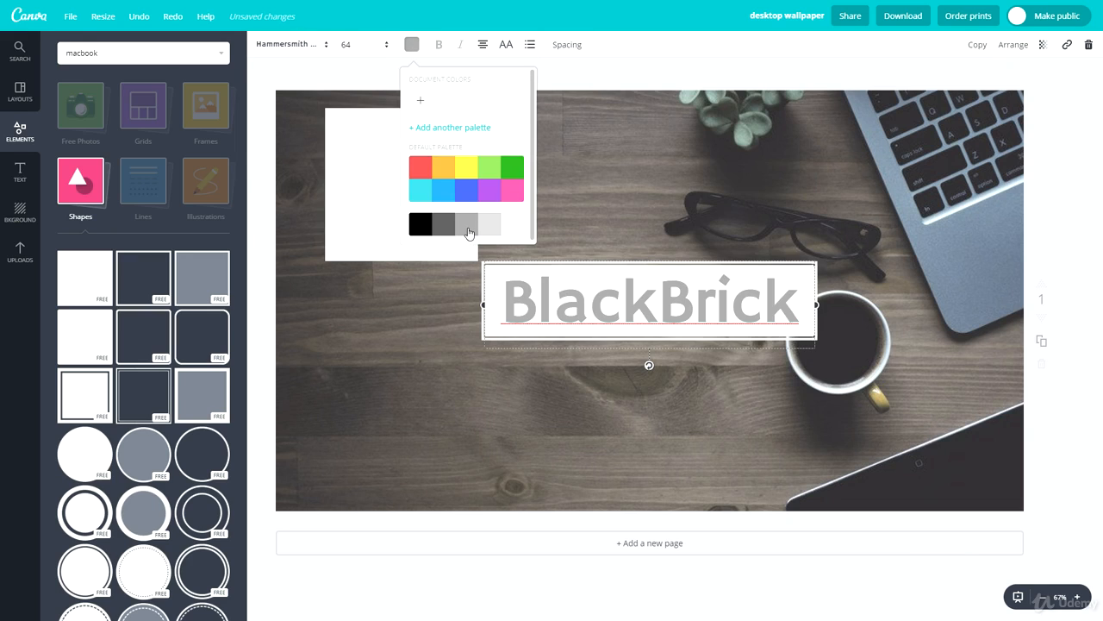
click(670, 191)
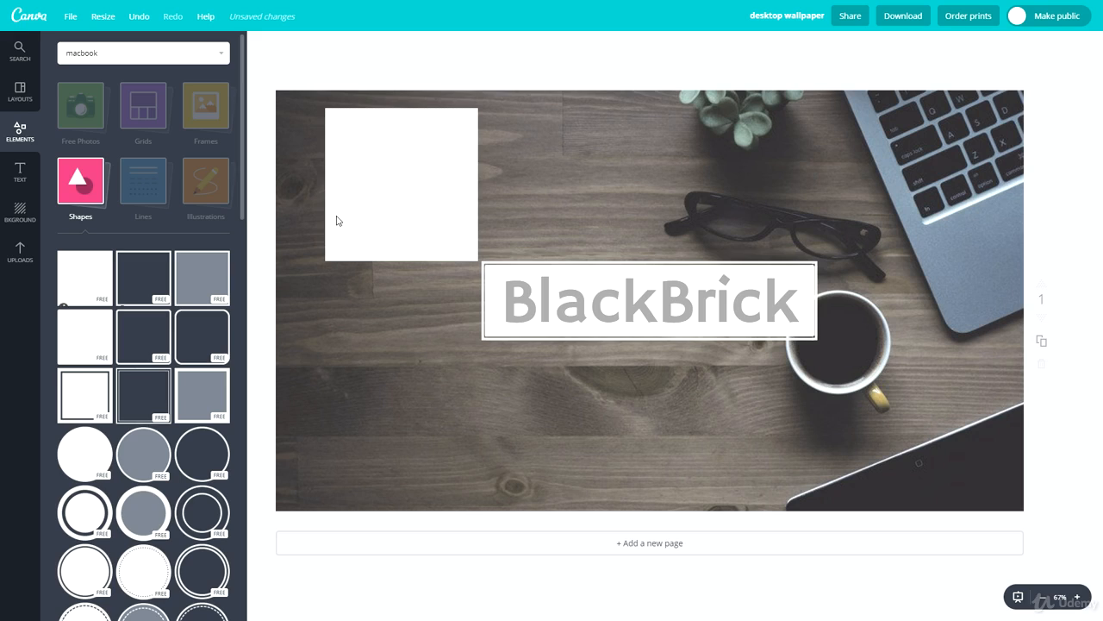
Duplicate the white square and set the copy's fill color to light gray
click(401, 196)
key(ctrl+d)
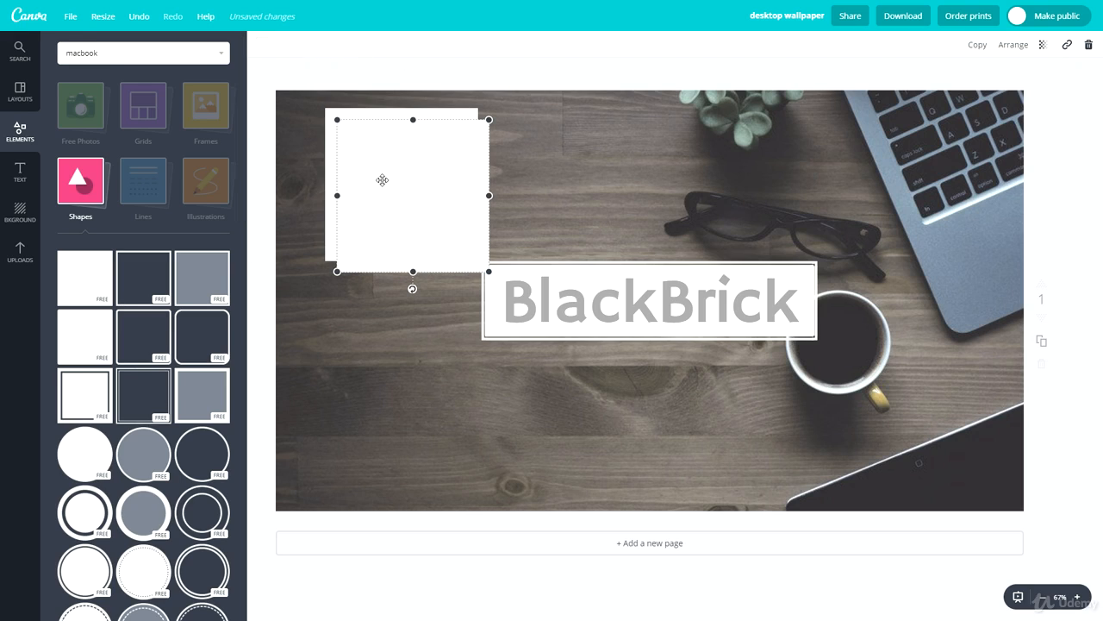
click(262, 44)
click(317, 227)
Move the white and gray squares into the photo's bottom-left corner, overlapping with the gray one in front and partly cropped by the page edge
drag(443, 164, 592, 157)
drag(421, 182, 361, 473)
drag(548, 169, 307, 508)
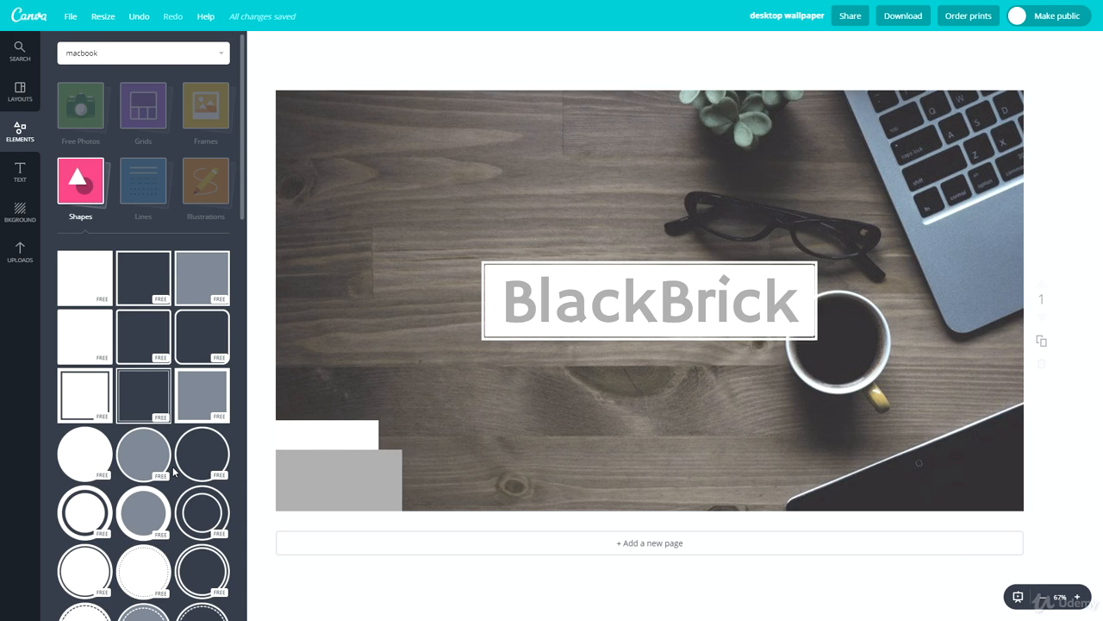
Add a square outline shape, shrink it to about half the page height and color it white
drag(147, 281, 336, 293)
drag(522, 128, 330, 318)
drag(291, 351, 587, 233)
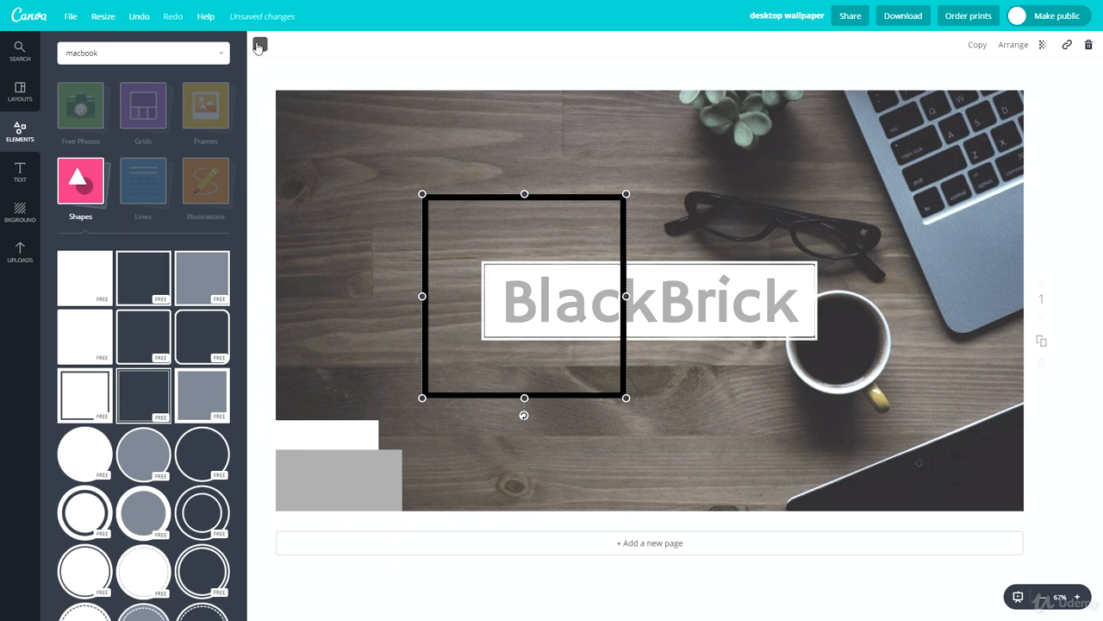
click(260, 44)
click(338, 224)
Duplicate the white square outline and color the copy light gray
key(ctrl+d)
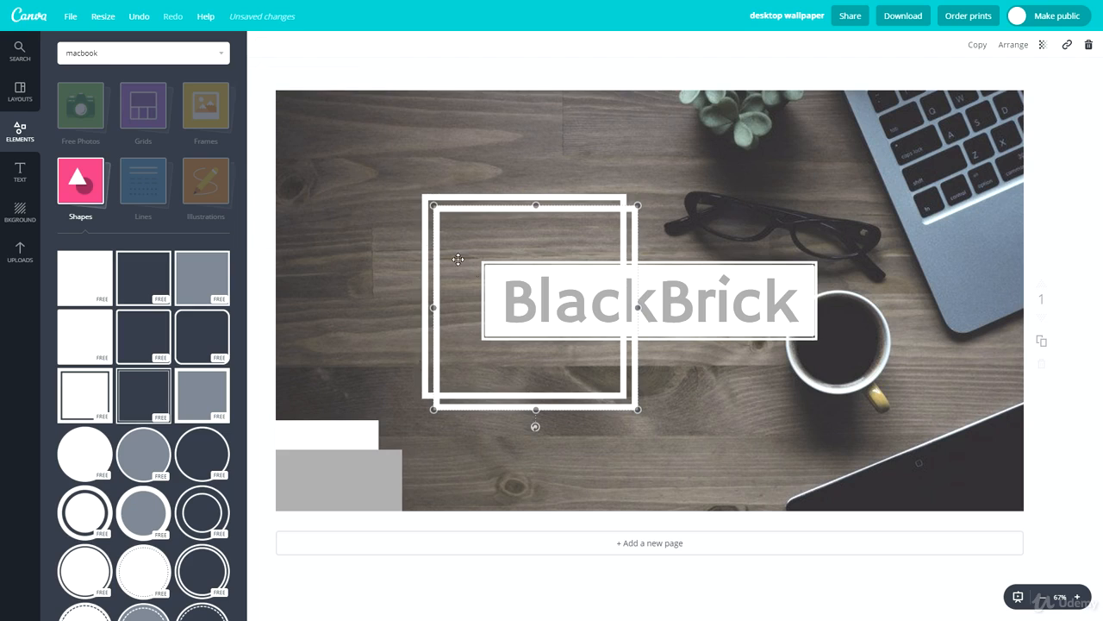
click(263, 44)
click(317, 224)
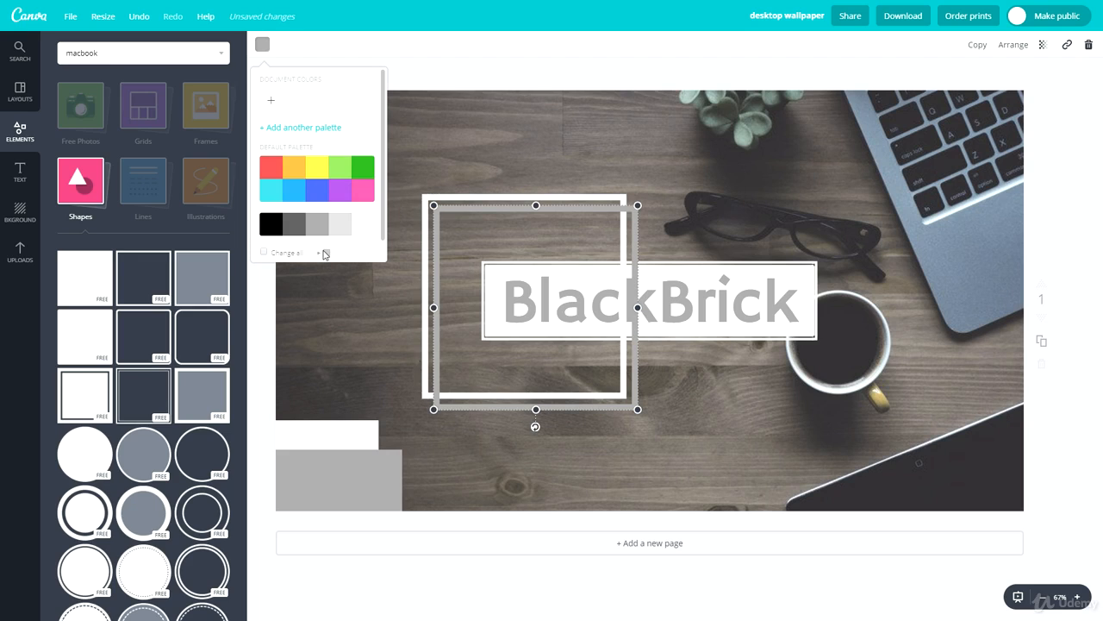
click(400, 330)
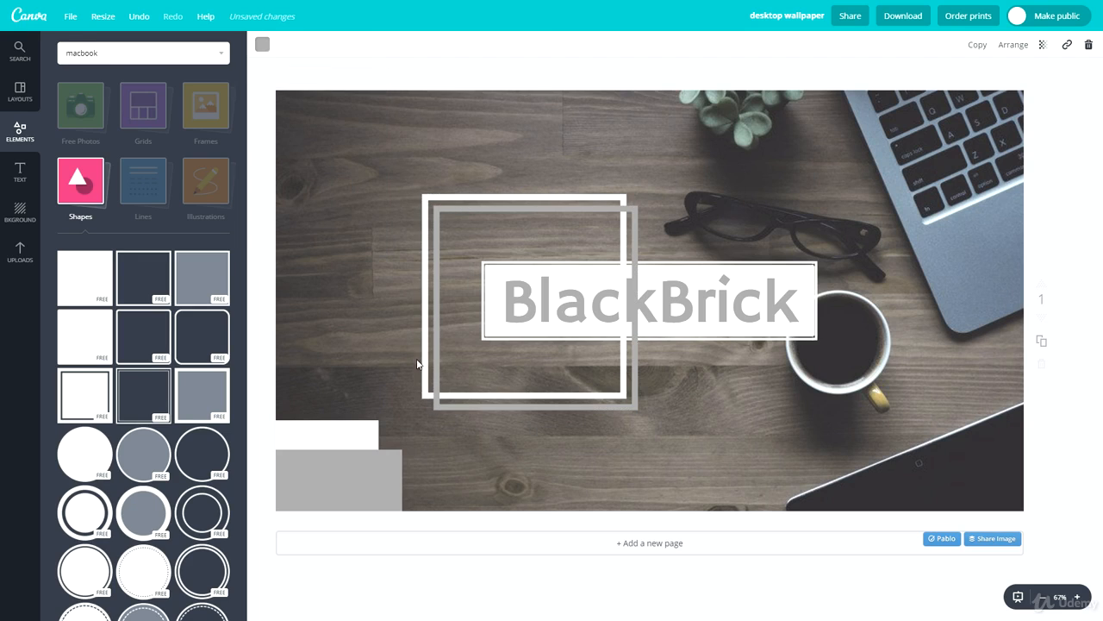
Offset the white and gray square outlines diagonally and move both partly off the photo's top-right corner over the laptop
drag(467, 435, 415, 356)
drag(465, 387, 248, 179)
drag(355, 189, 492, 196)
click(426, 283)
drag(424, 206, 375, 162)
drag(413, 236, 977, 146)
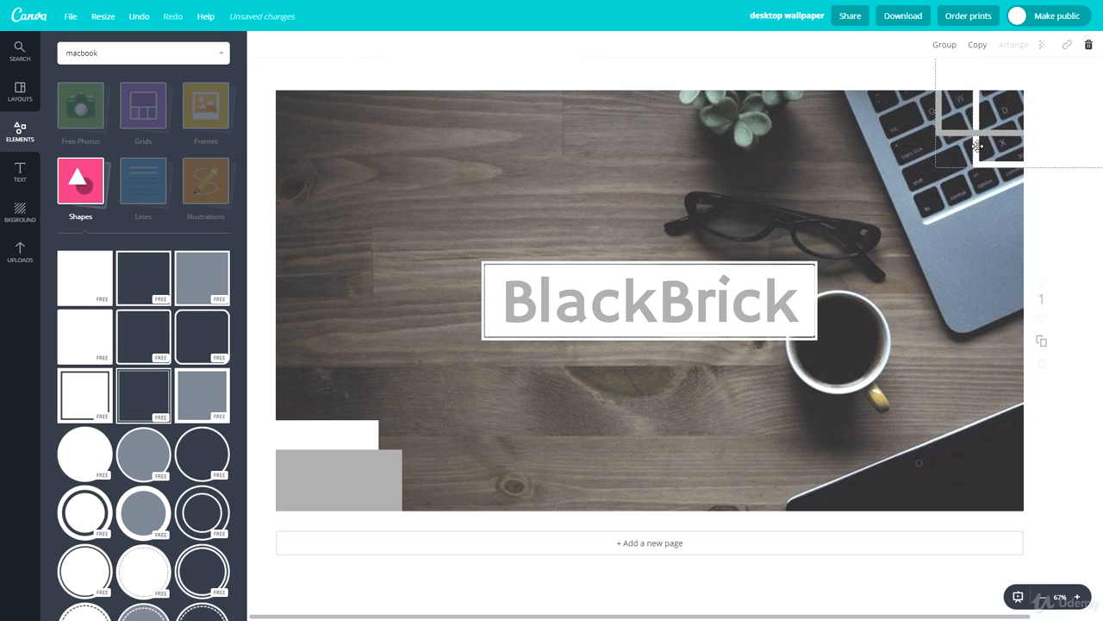
click(788, 409)
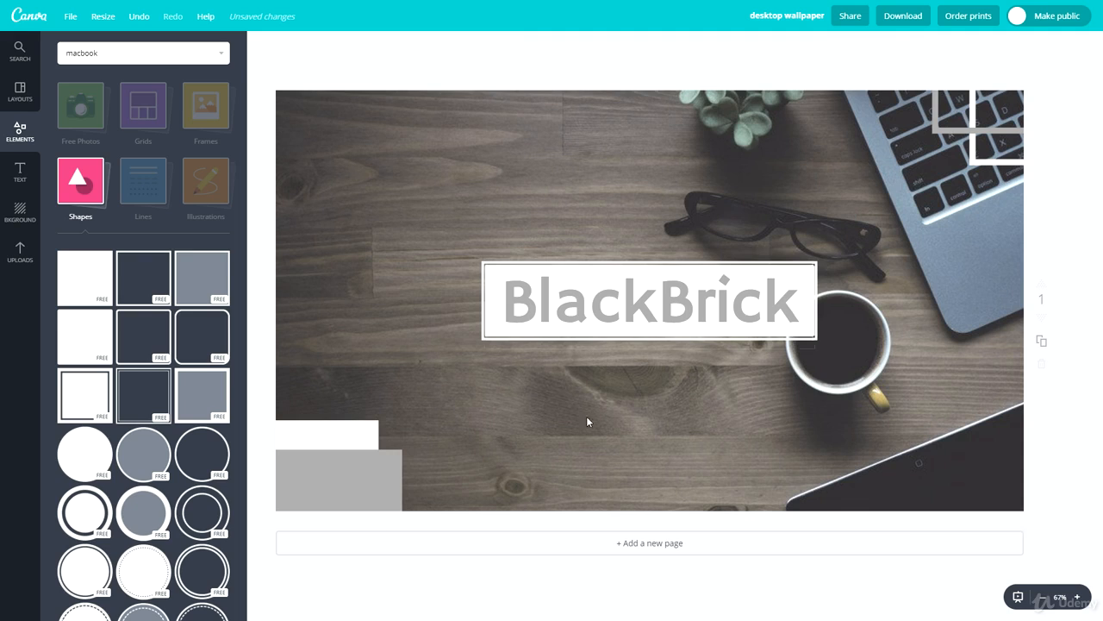
Shift the overlapping white and gray solid squares slightly down and right in the bottom-left corner
drag(356, 473, 362, 495)
click(456, 430)
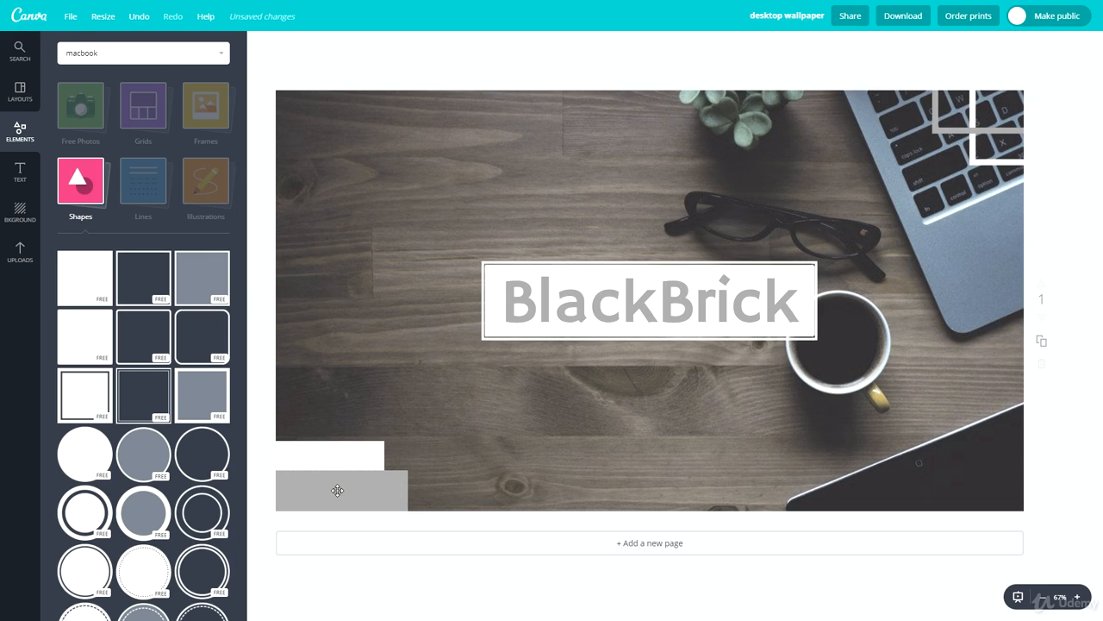
click(145, 187)
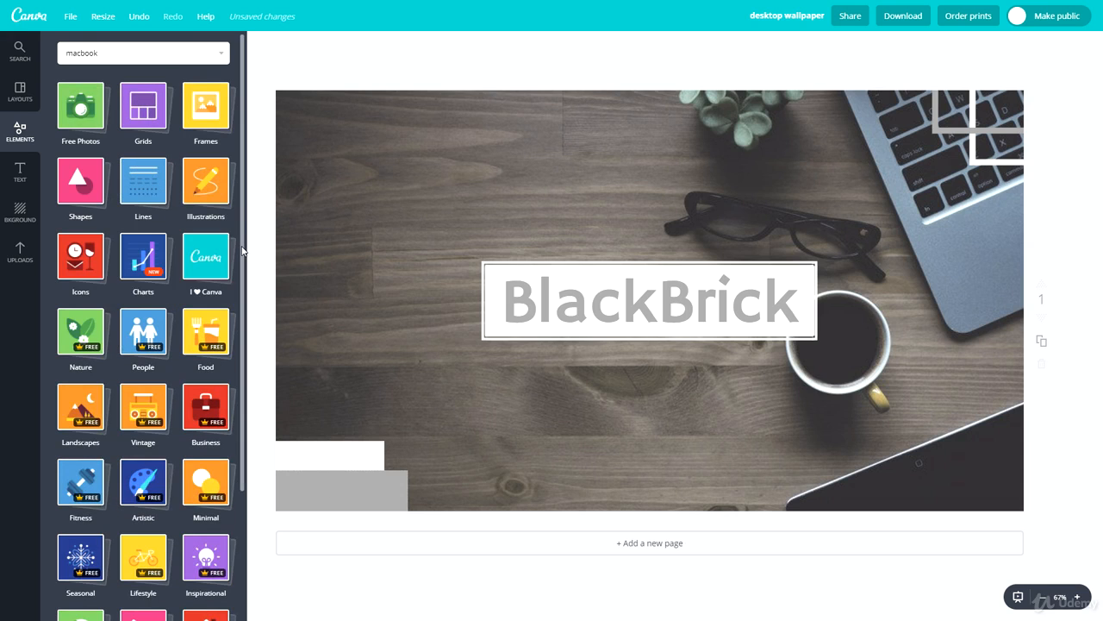
click(143, 181)
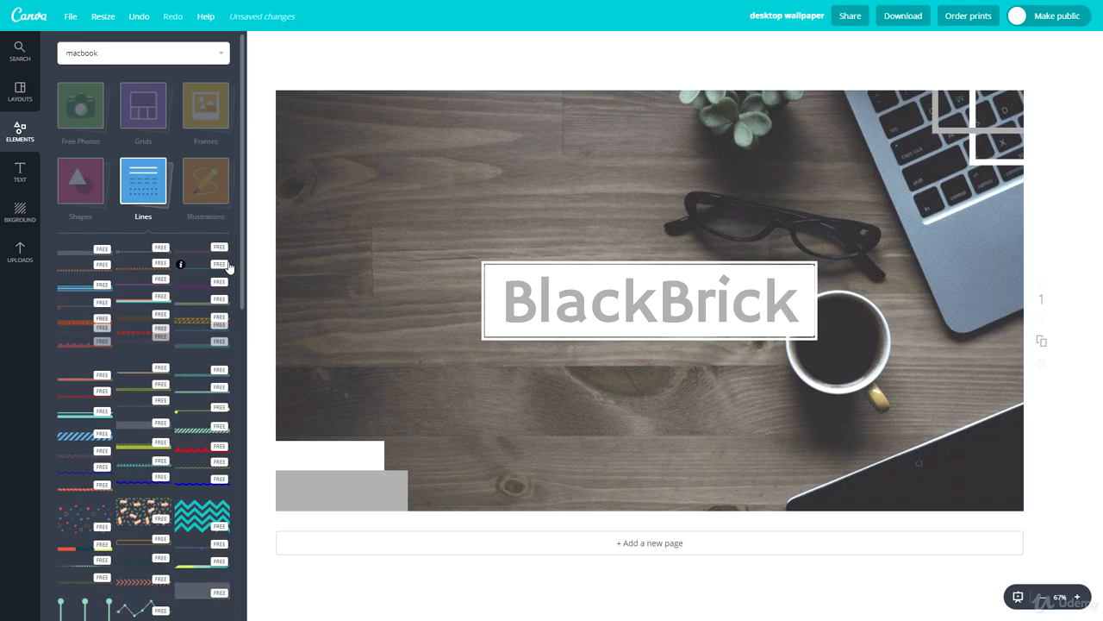
scroll(159, 501, down, 5)
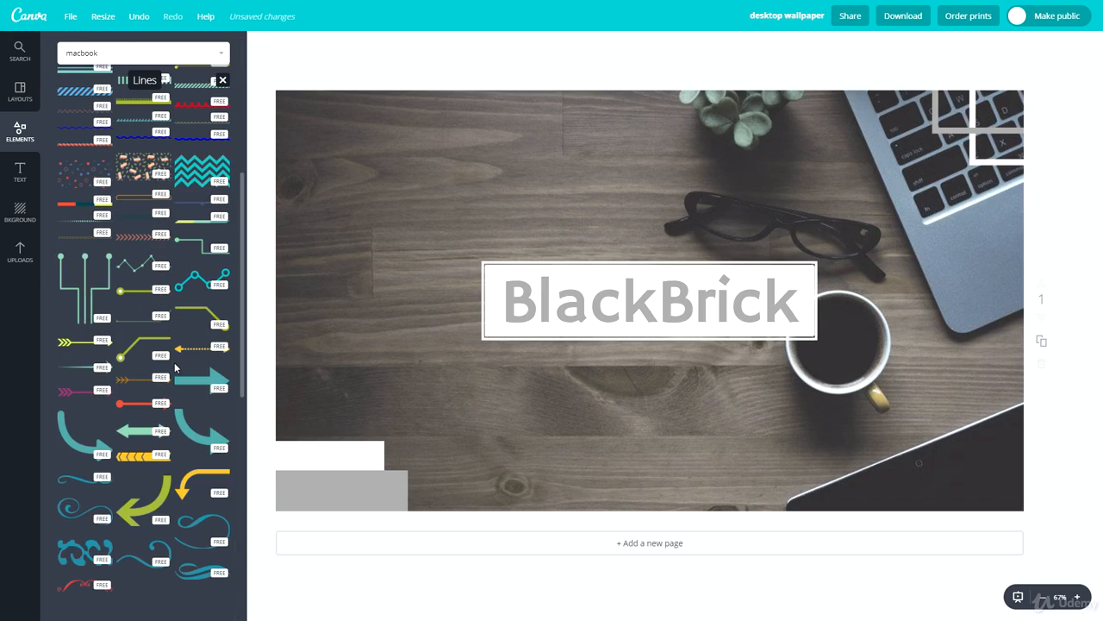
scroll(138, 490, up, 5)
click(85, 183)
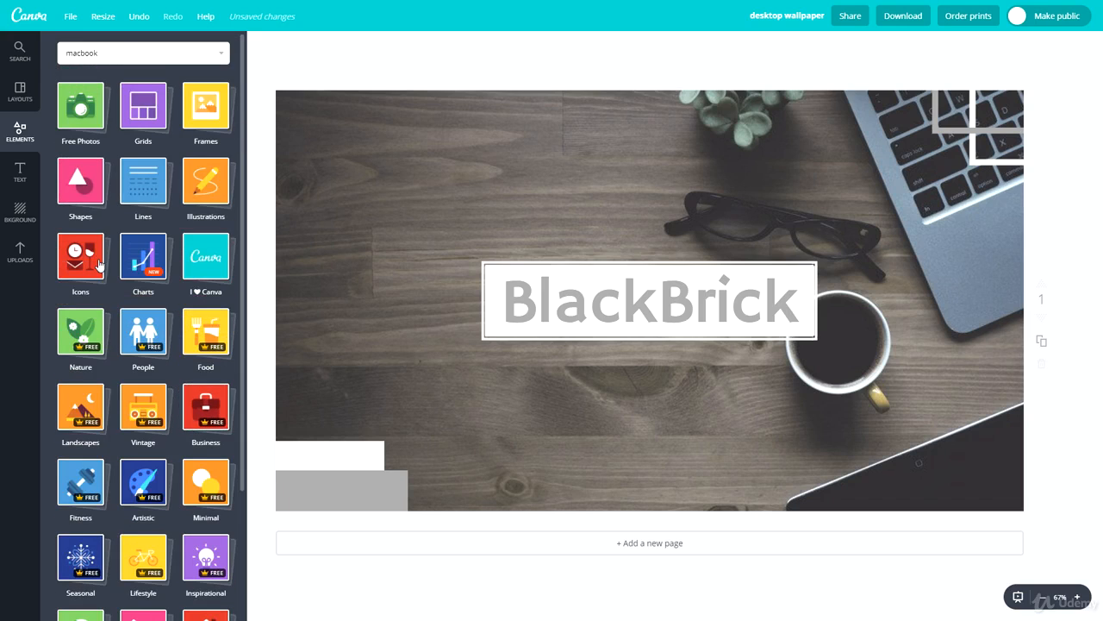
Add a filled circle with an outline from the shapes and shrink it to about 70% of its inserted size
click(76, 179)
scroll(114, 228, down, 3)
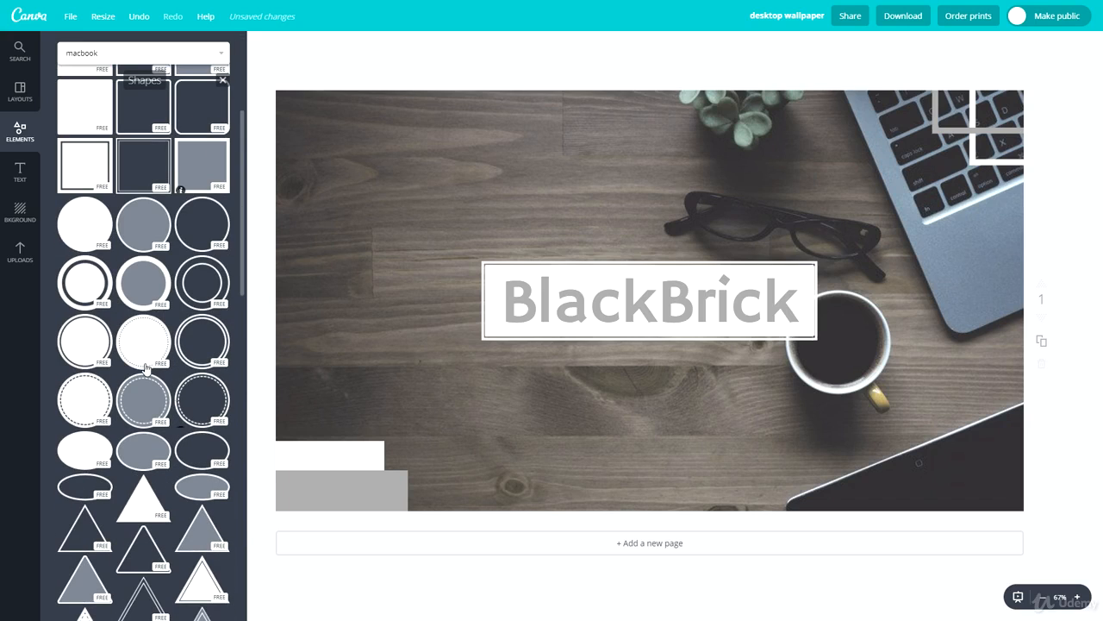
click(143, 234)
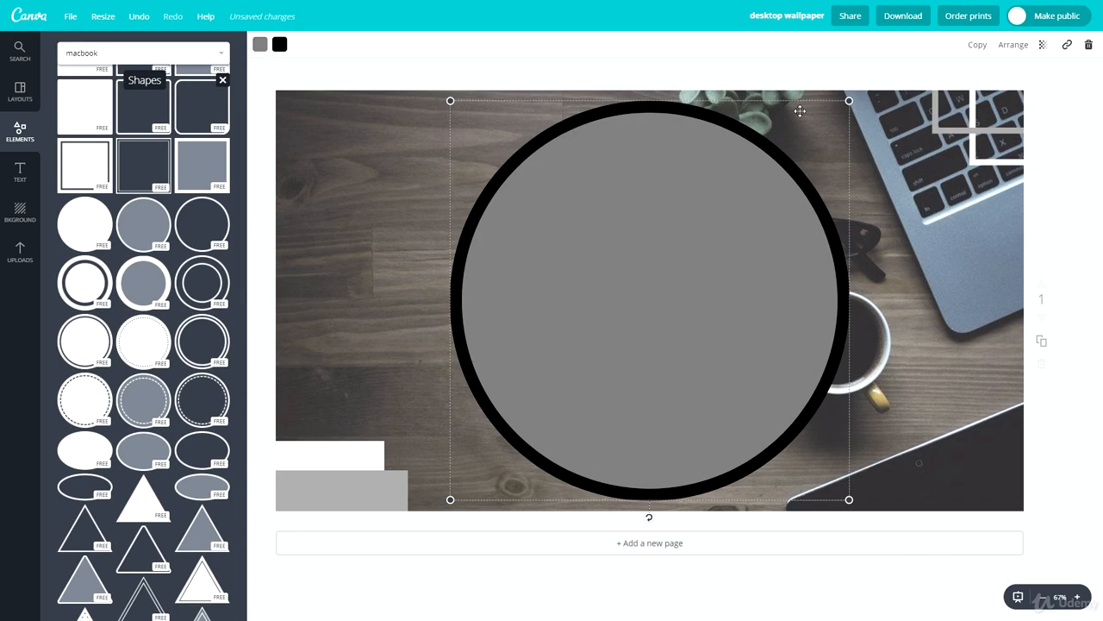
drag(849, 101, 730, 221)
Set the circle's outline to white and its fill to light gray, and place it smaller and partly off the photo's top-left corner
click(259, 44)
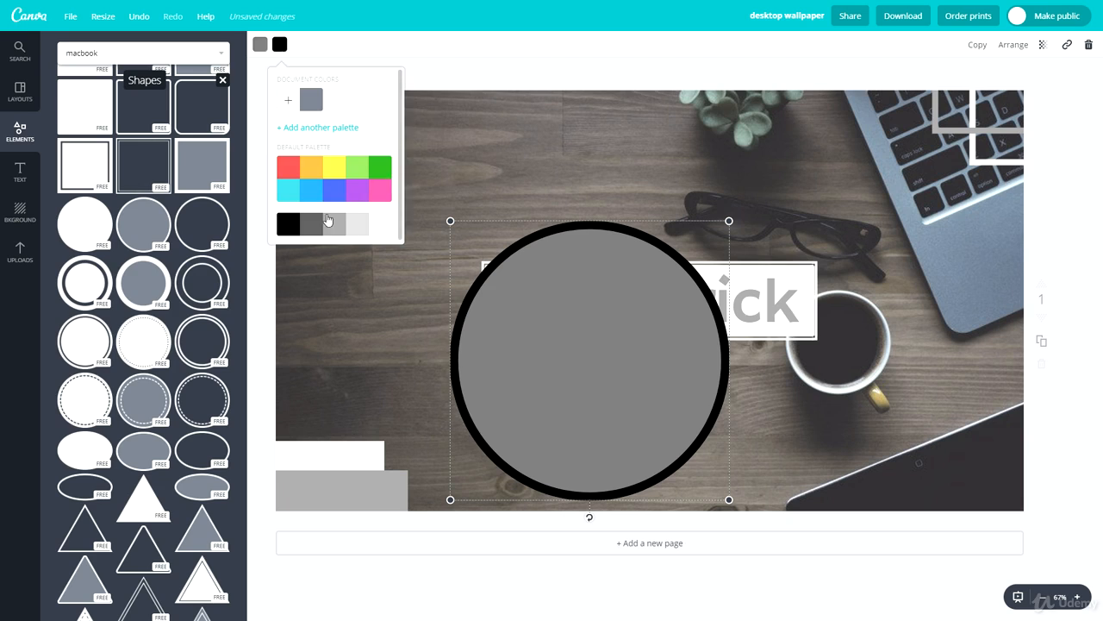
click(376, 224)
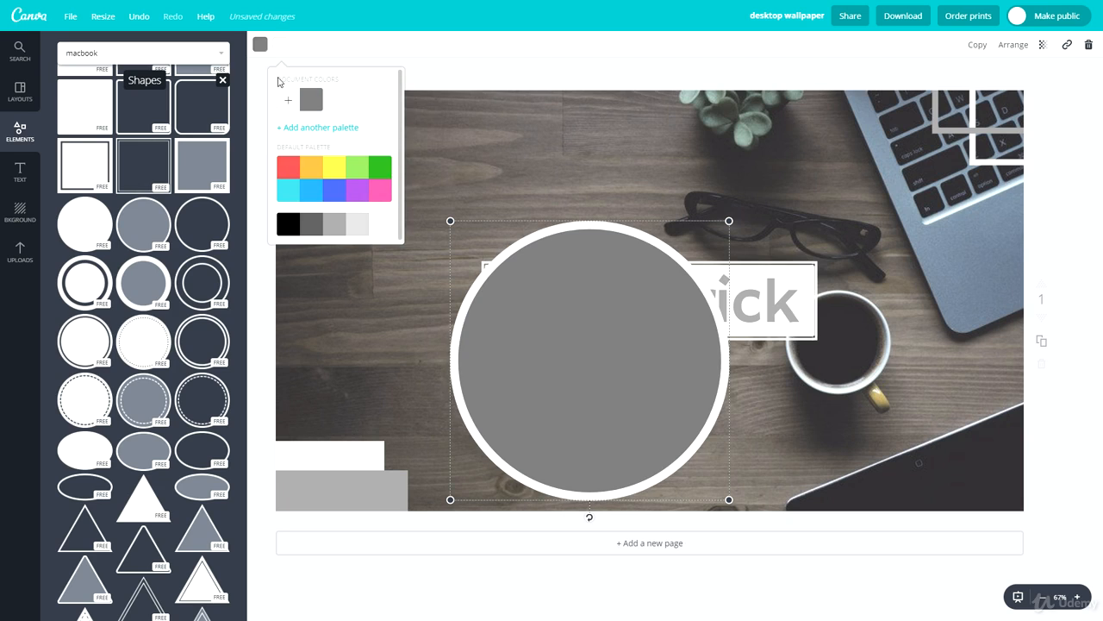
click(327, 226)
drag(577, 377, 393, 187)
drag(355, 127, 357, 116)
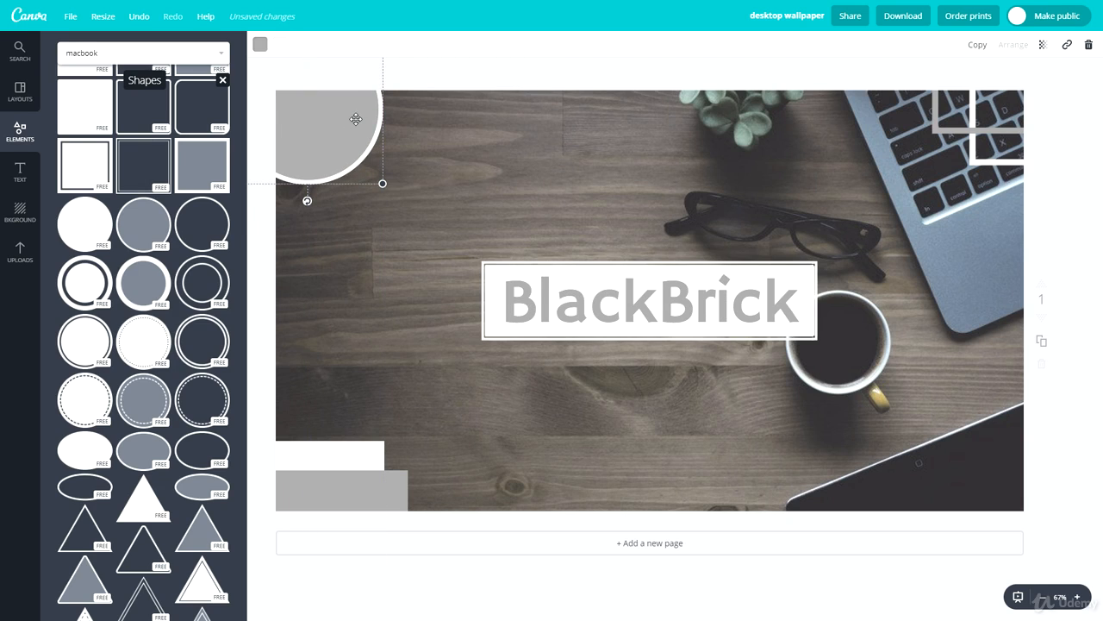
Duplicate the corner circle and give the copy a white fill with a light gray outline
key(ctrl+d)
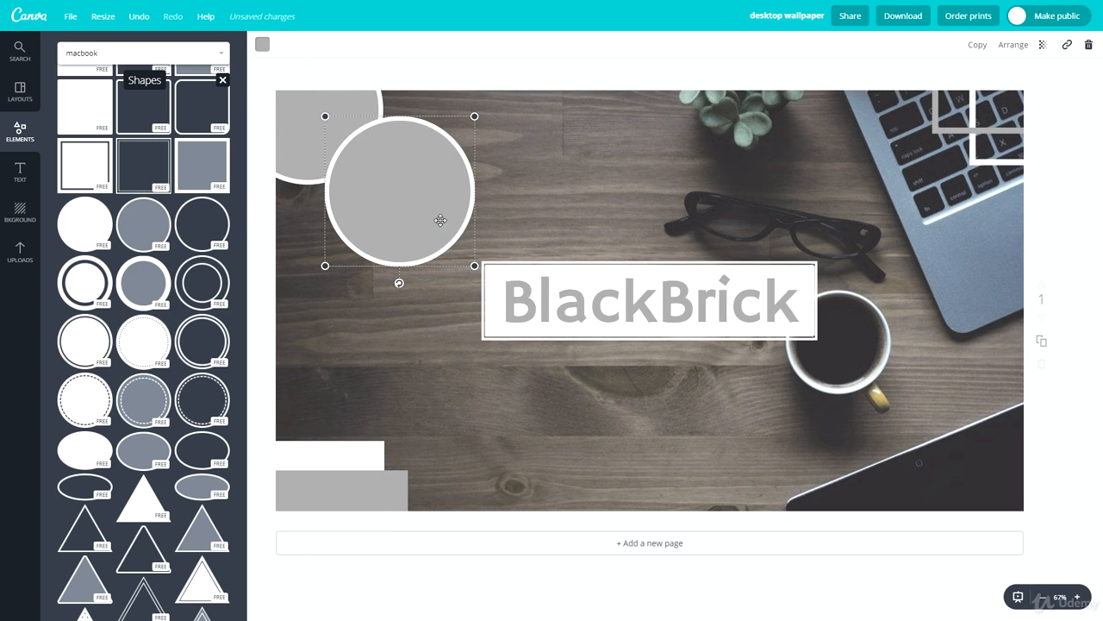
click(262, 44)
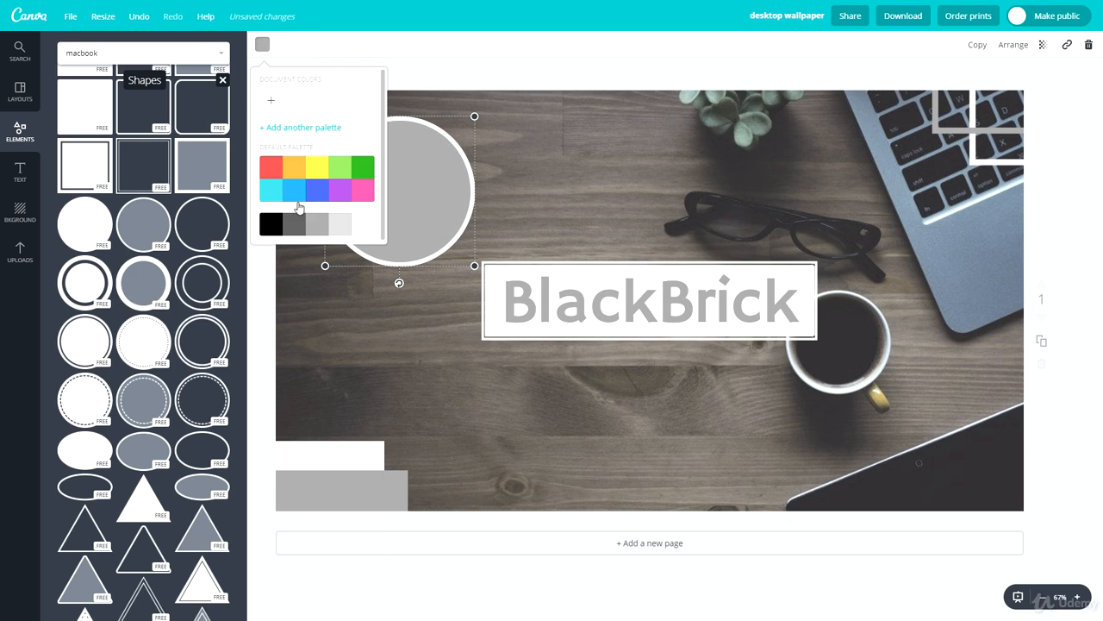
click(354, 229)
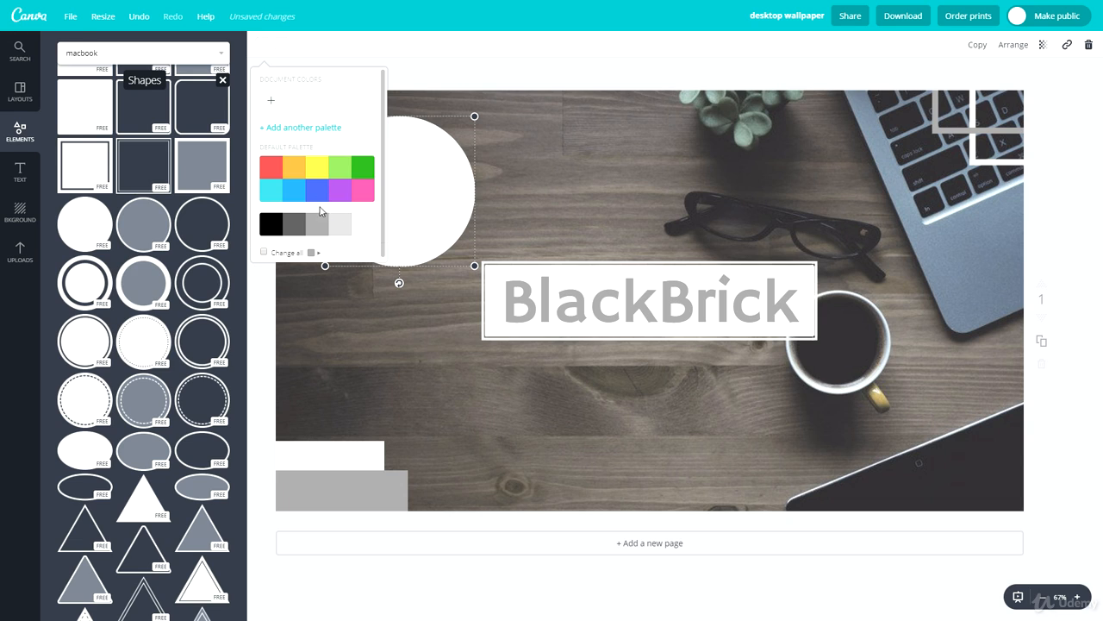
click(282, 44)
click(343, 228)
Shrink the white circle to about half its size and set it over the lower-right edge of the large gray circle
drag(474, 265, 348, 176)
click(411, 311)
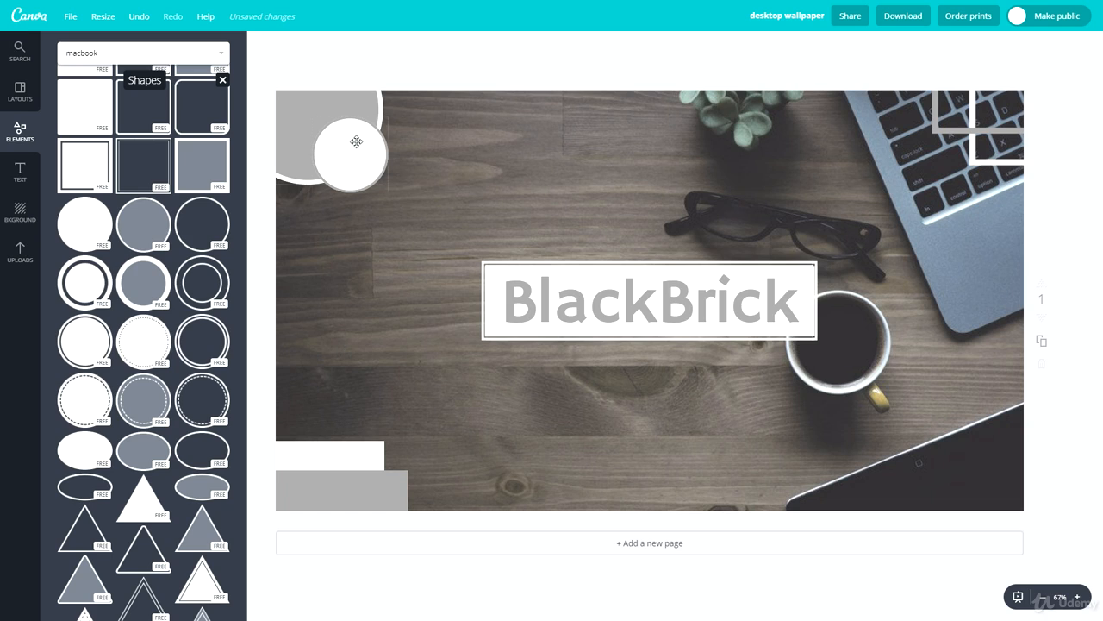
click(343, 170)
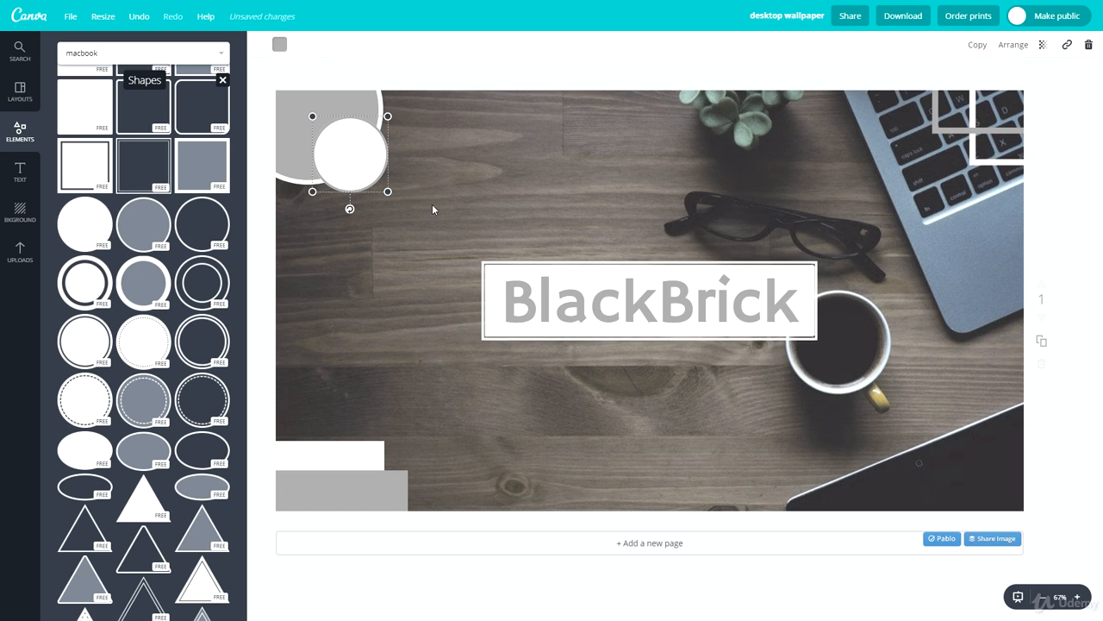
click(279, 44)
click(545, 204)
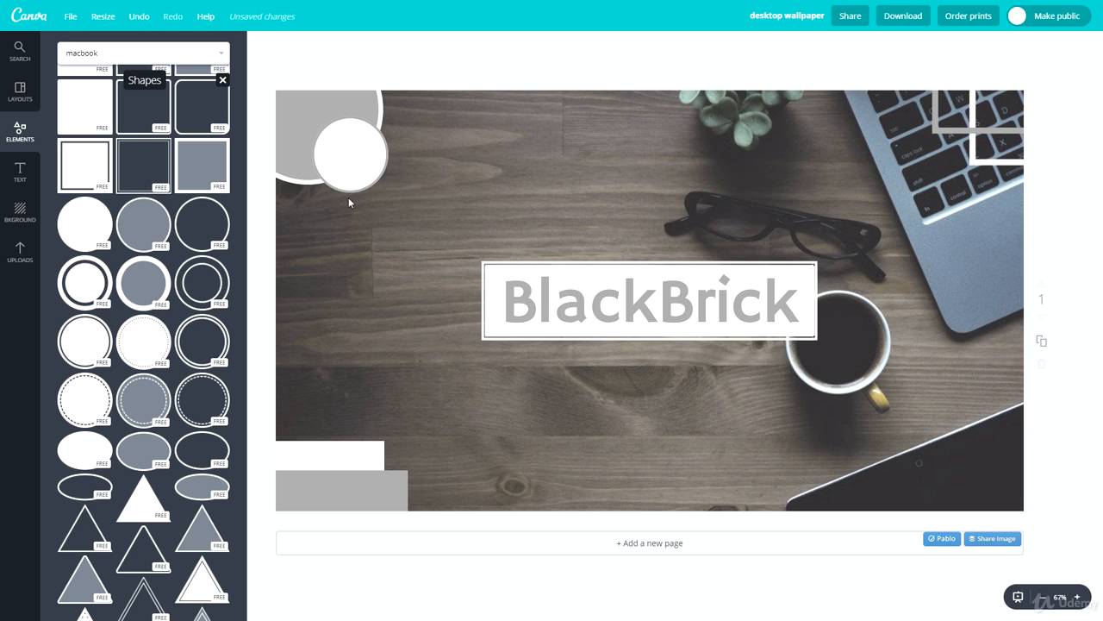
Recolor the small circle with a light gray fill and a white outline
click(1077, 597)
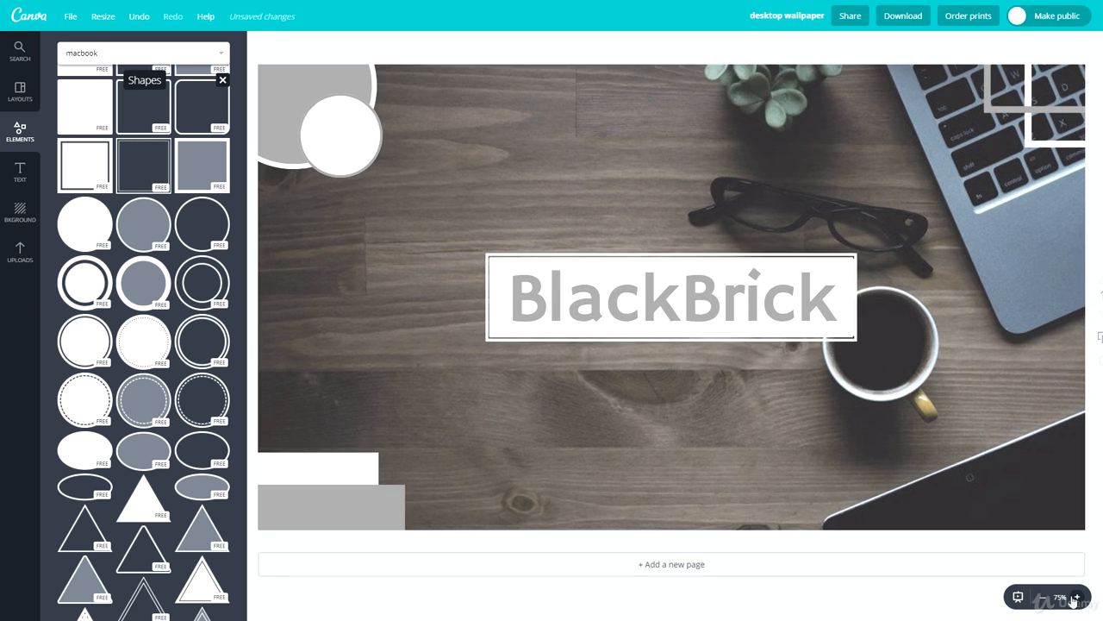
click(1077, 597)
click(1076, 598)
scroll(646, 394, up, 3)
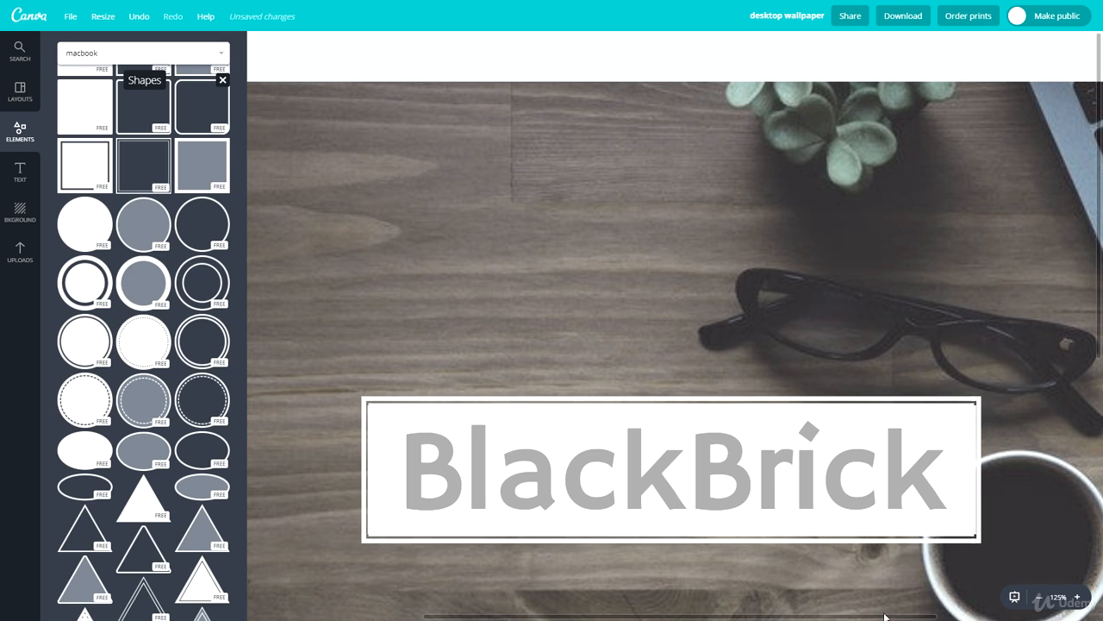
drag(906, 614, 669, 612)
click(414, 192)
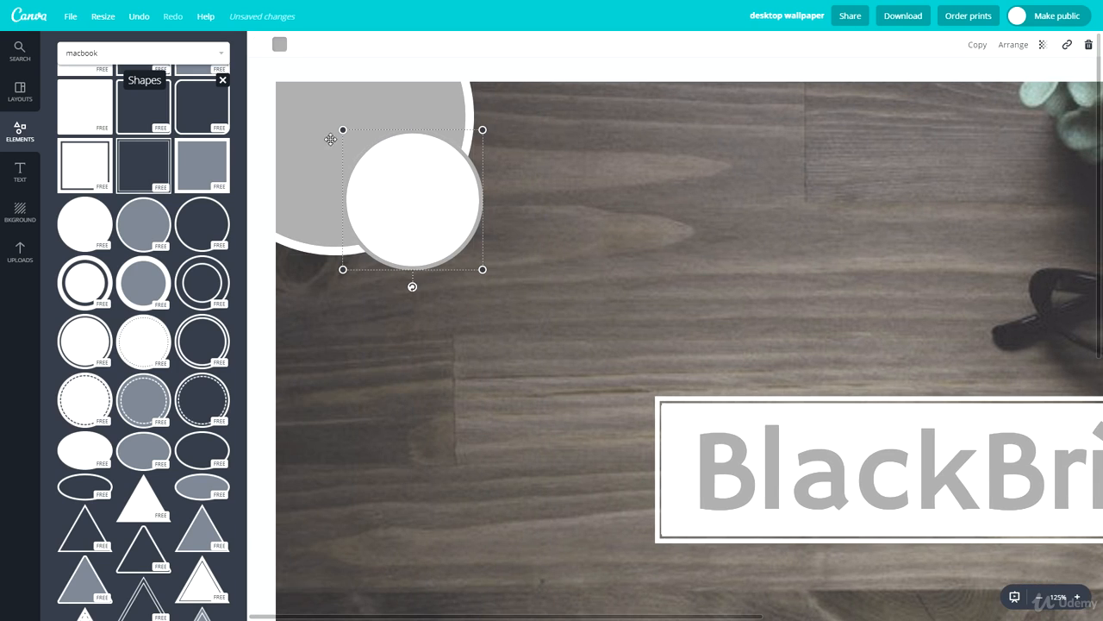
click(276, 46)
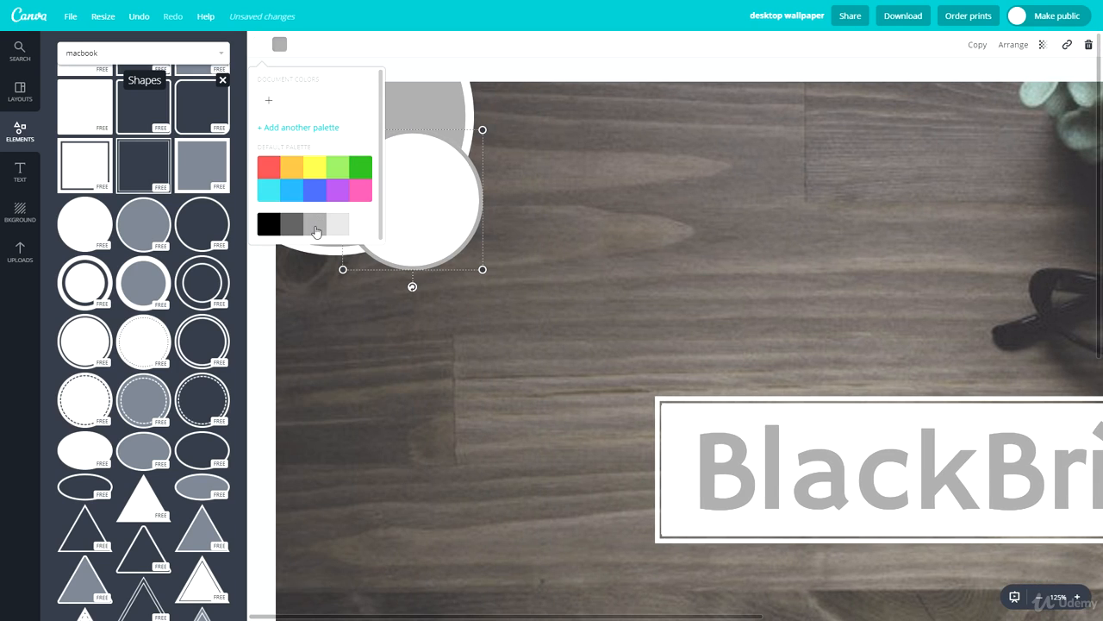
click(316, 231)
click(564, 284)
click(409, 202)
click(280, 46)
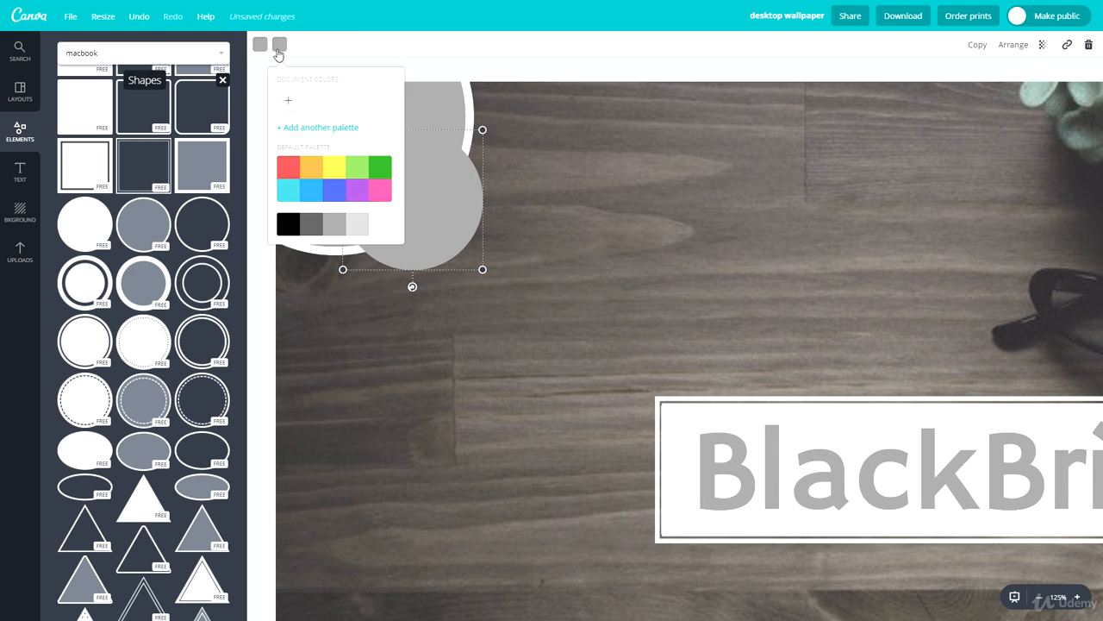
click(382, 229)
click(607, 240)
Move the small circle to the photo's top edge and arrange three copies of it along the rim of the large circle
drag(431, 214, 496, 143)
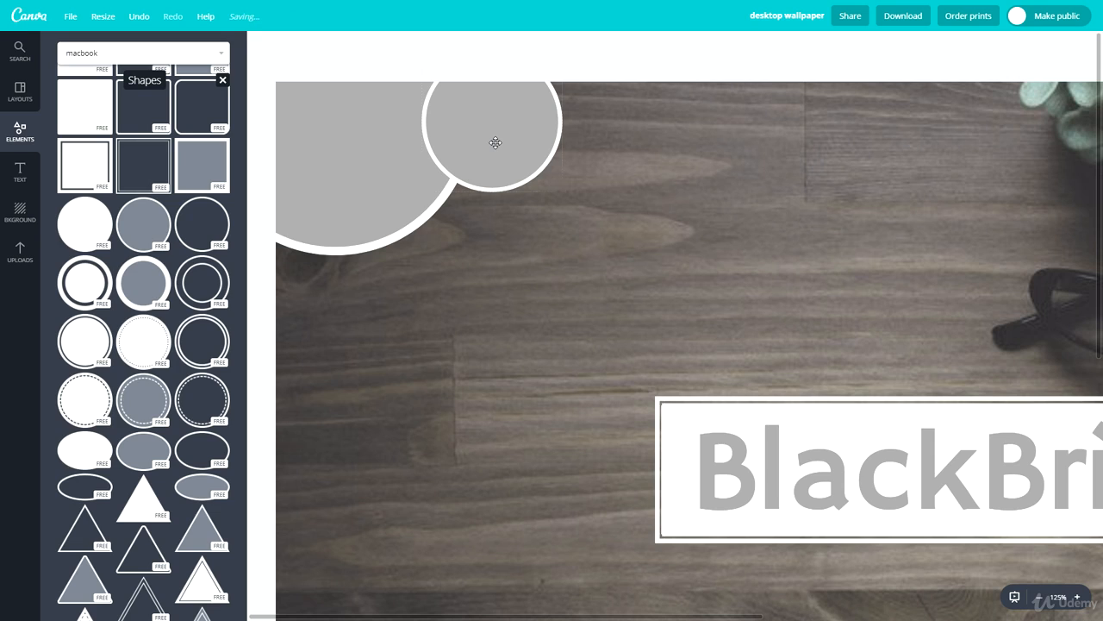
key(ctrl+d)
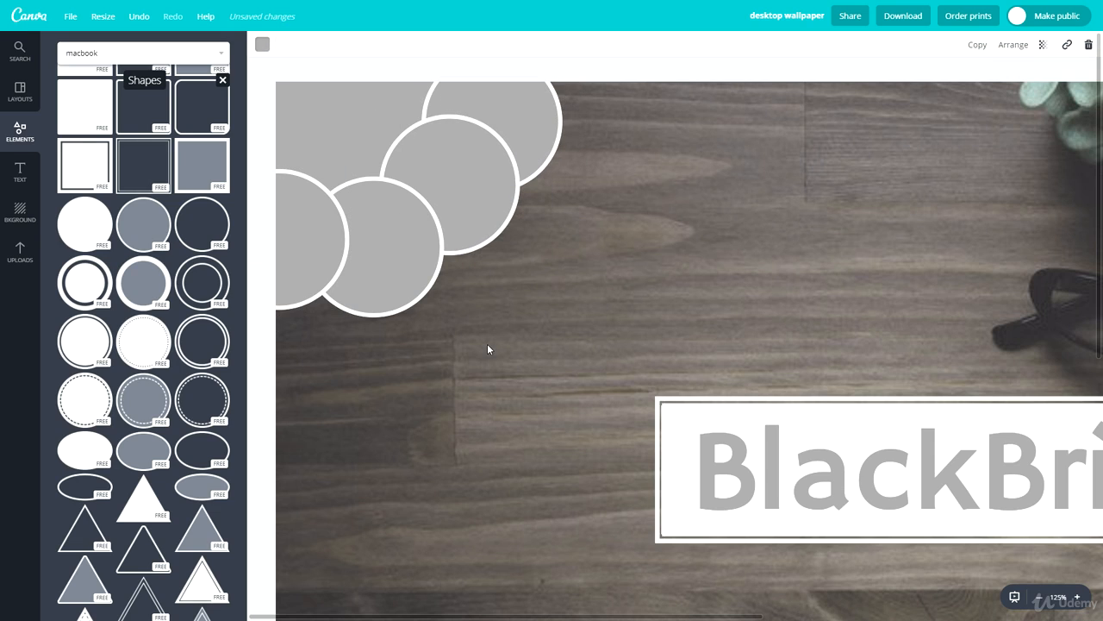
click(540, 371)
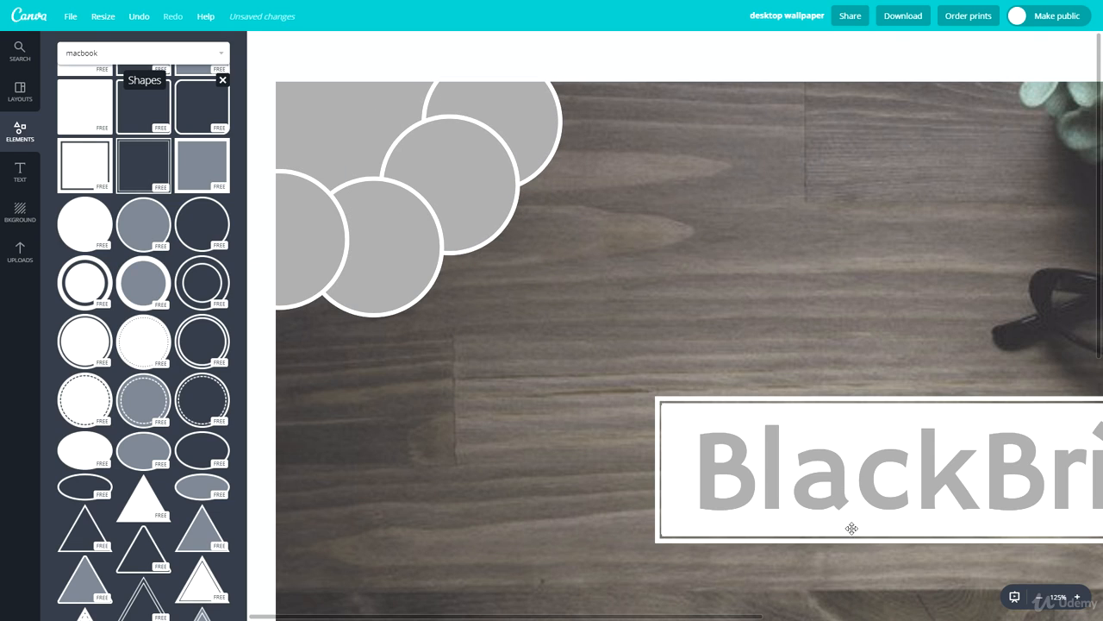
Delete the large circle and fill the photo's top-left corner with more overlapping copies of the small gray circle
click(1039, 597)
click(1041, 596)
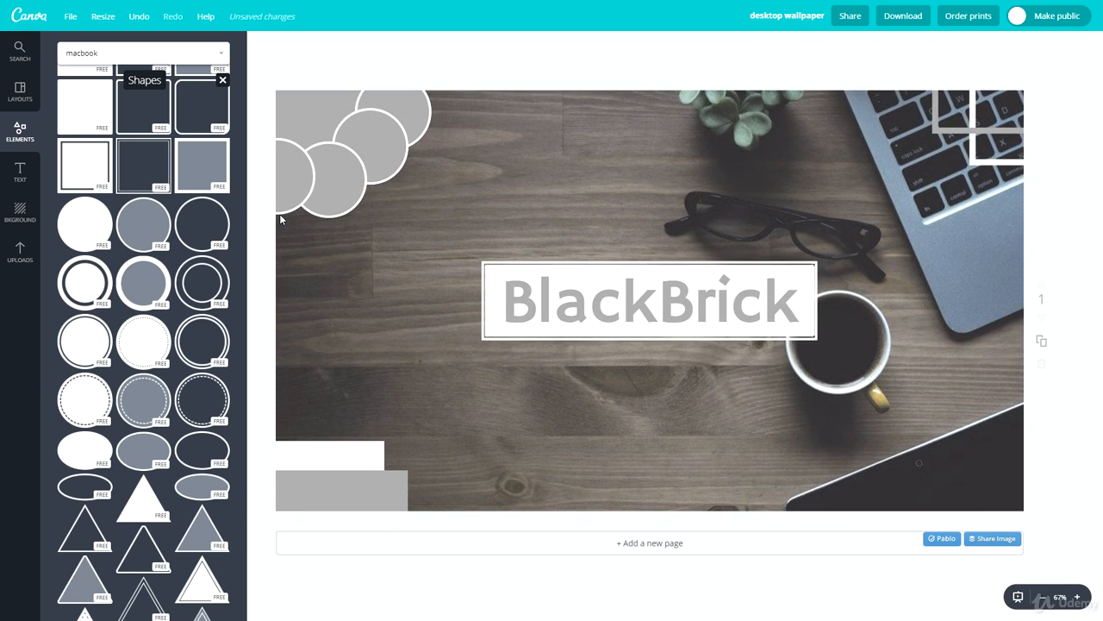
click(294, 182)
key(ctrl+v)
drag(303, 197, 323, 150)
click(298, 104)
key(Delete)
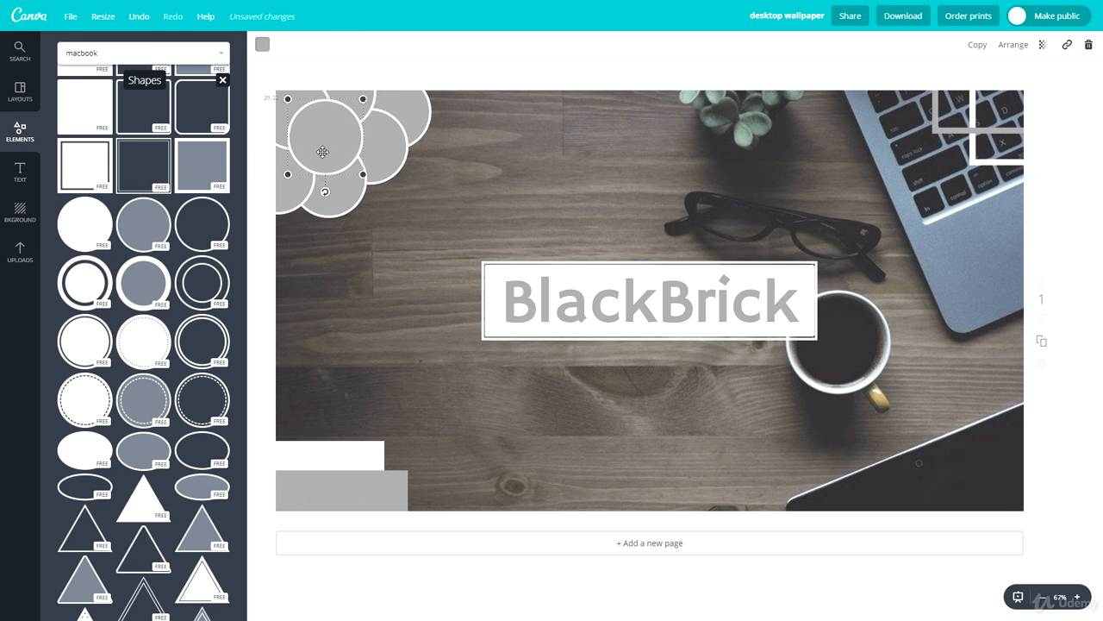
Deselect the circles and save the wallpaper design
click(527, 249)
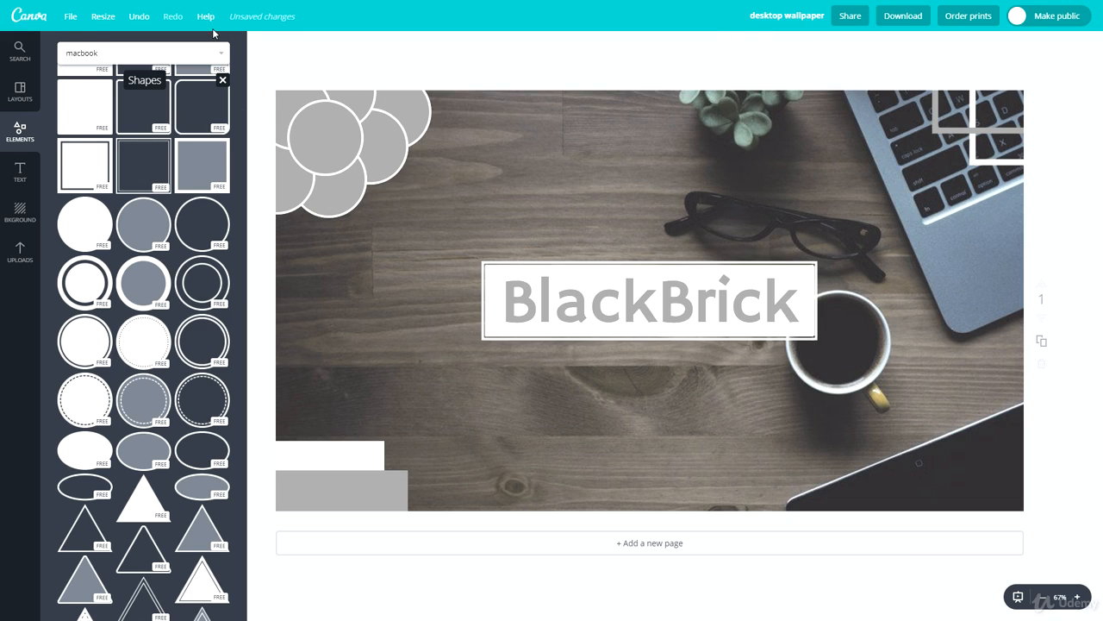
click(63, 17)
click(173, 138)
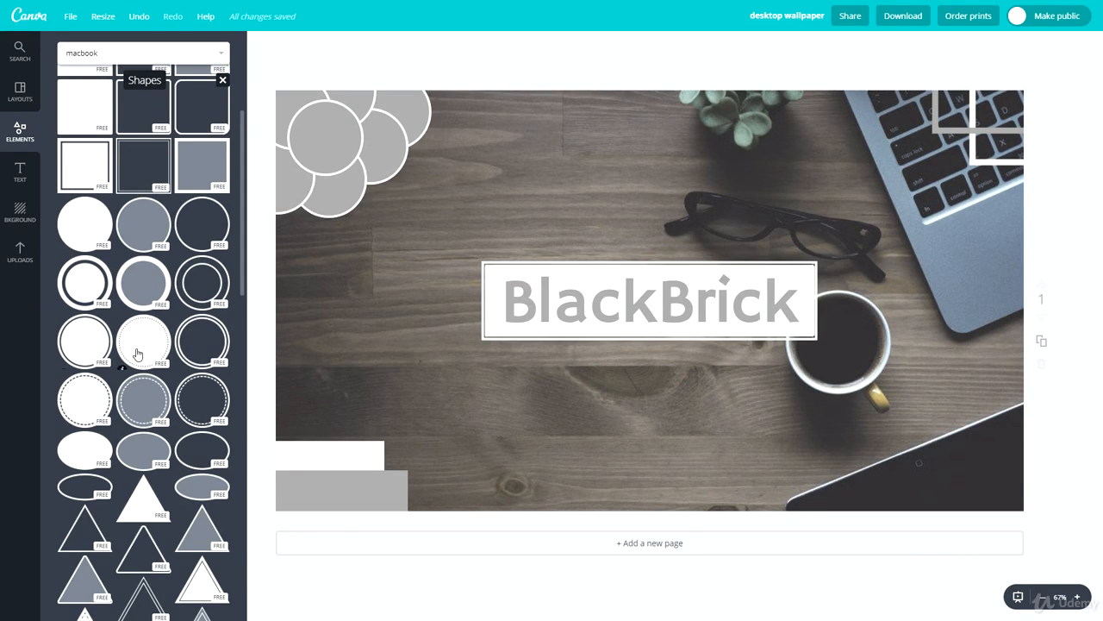
Insert a solid right triangle, shrink it and place it near the photo's bottom edge
scroll(135, 353, down, 2)
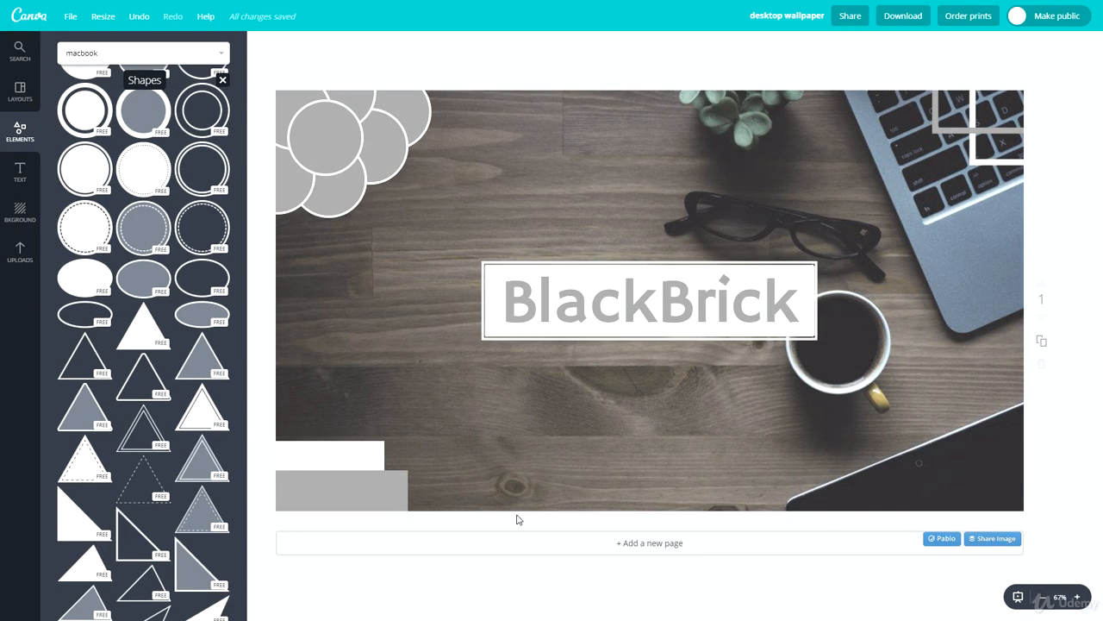
scroll(101, 420, down, 1)
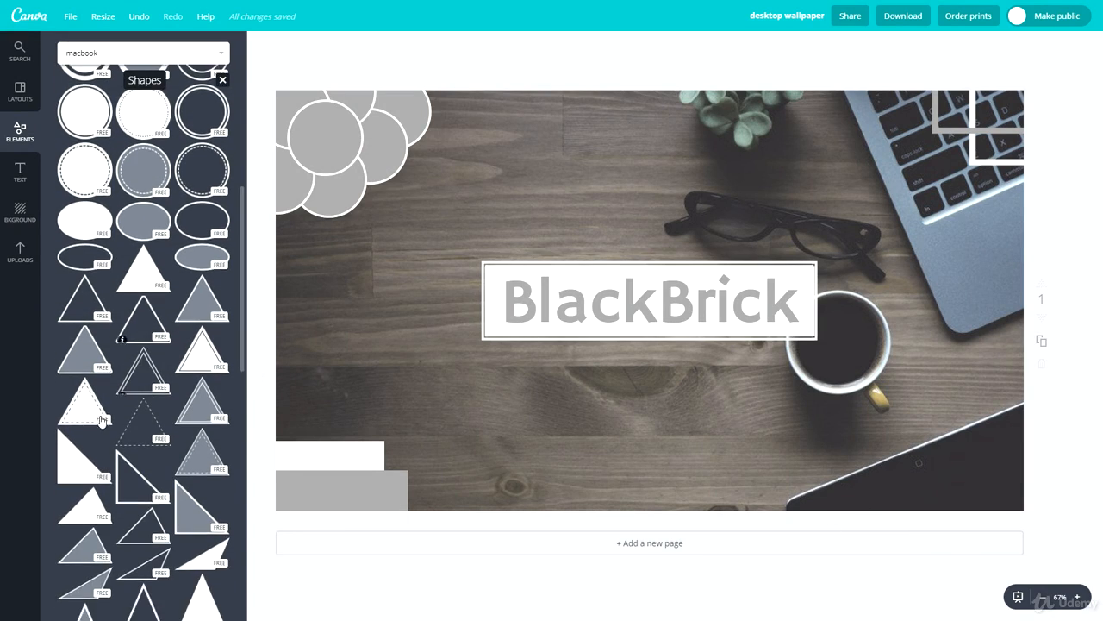
click(78, 468)
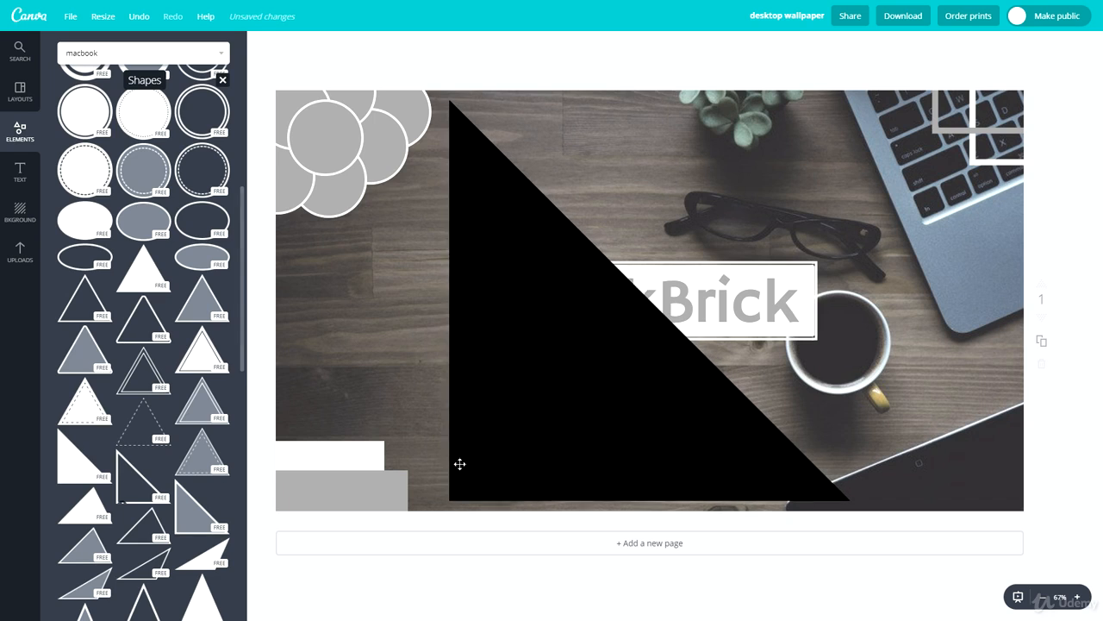
drag(449, 100, 550, 368)
drag(682, 394, 681, 420)
drag(635, 343, 729, 436)
click(711, 471)
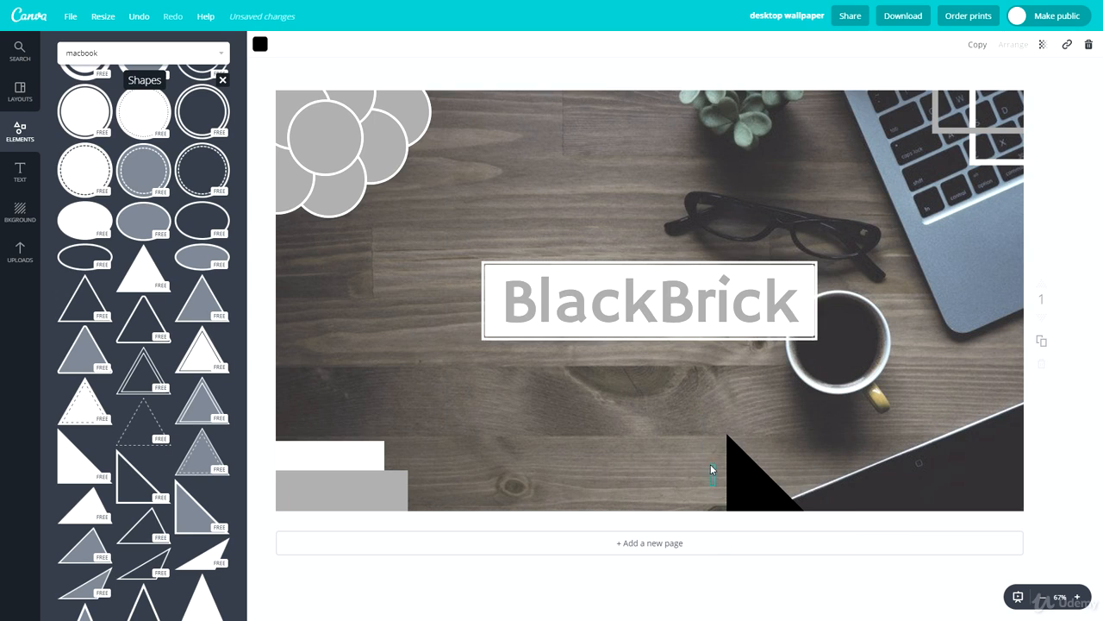
drag(739, 482, 688, 419)
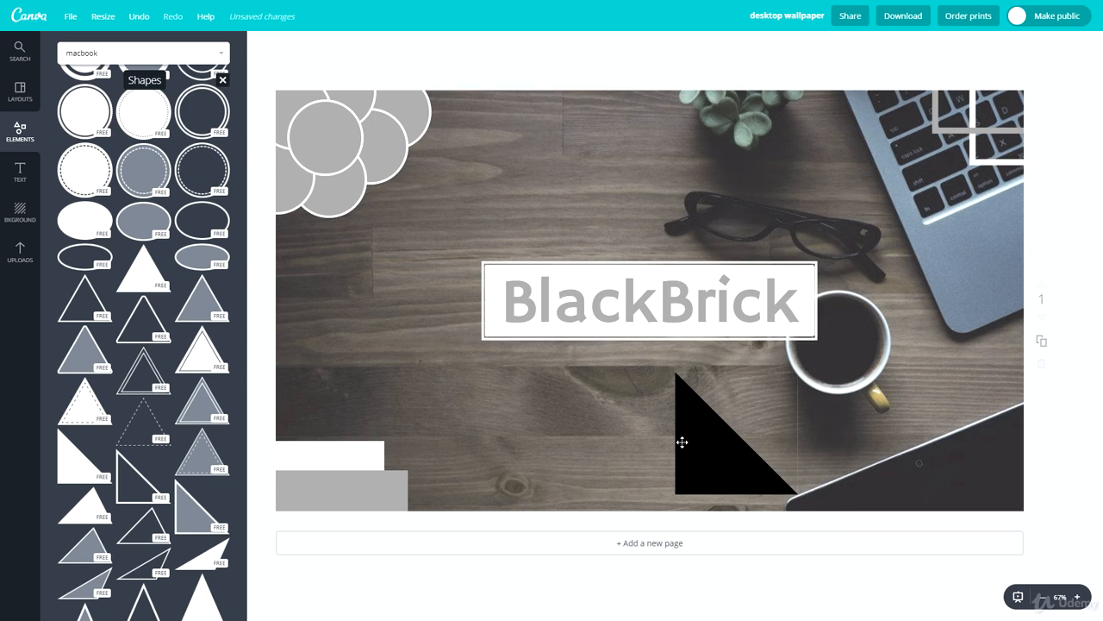
Recolor the triangle light gray and fit it into the photo's bottom-right corner
click(679, 442)
click(261, 46)
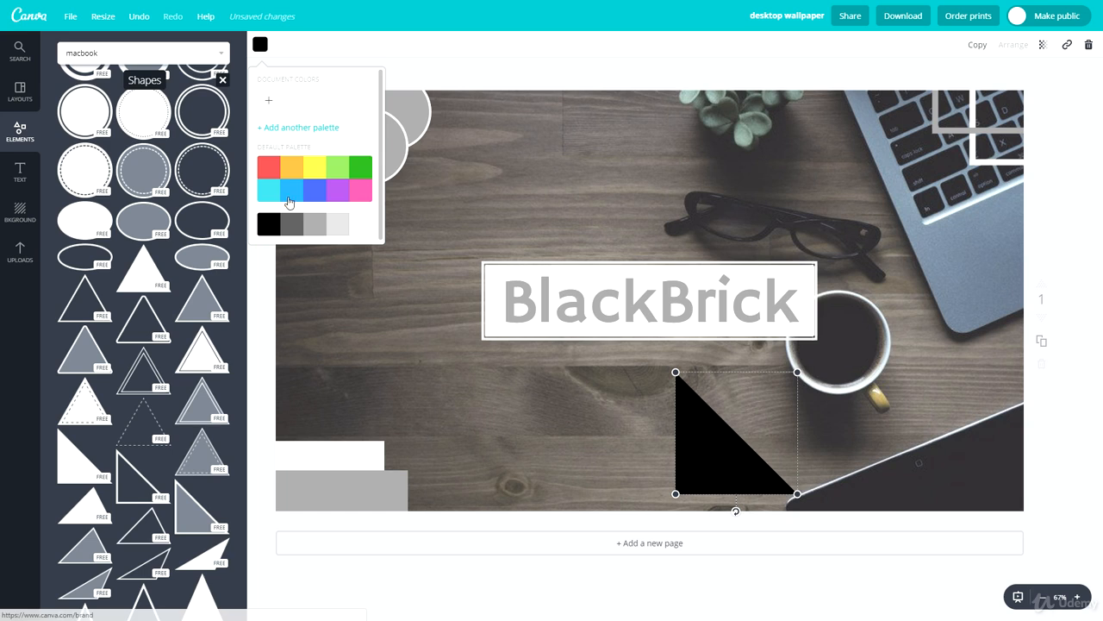
click(319, 227)
drag(710, 469, 934, 485)
click(808, 471)
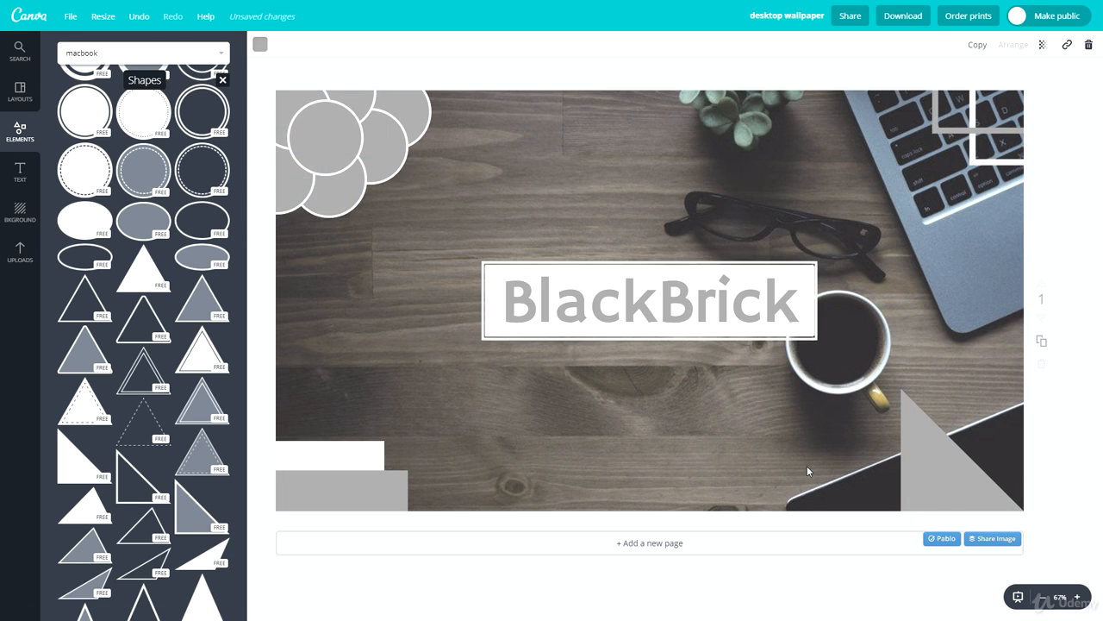
Duplicate the gray triangle beside the original, recolor the copy white and make it smaller
click(934, 472)
key(ctrl+d)
drag(935, 473, 829, 480)
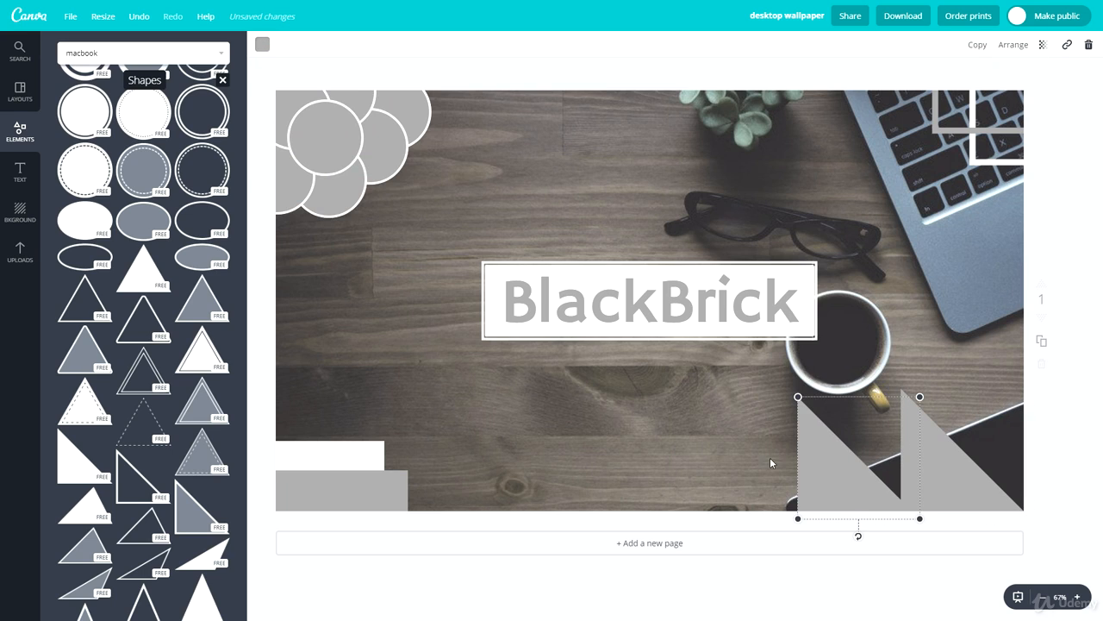
click(261, 46)
click(371, 227)
drag(798, 397, 834, 434)
Turn the white triangle upside down and align it against the gray triangle's sloping side
drag(857, 510, 903, 323)
drag(897, 420, 958, 419)
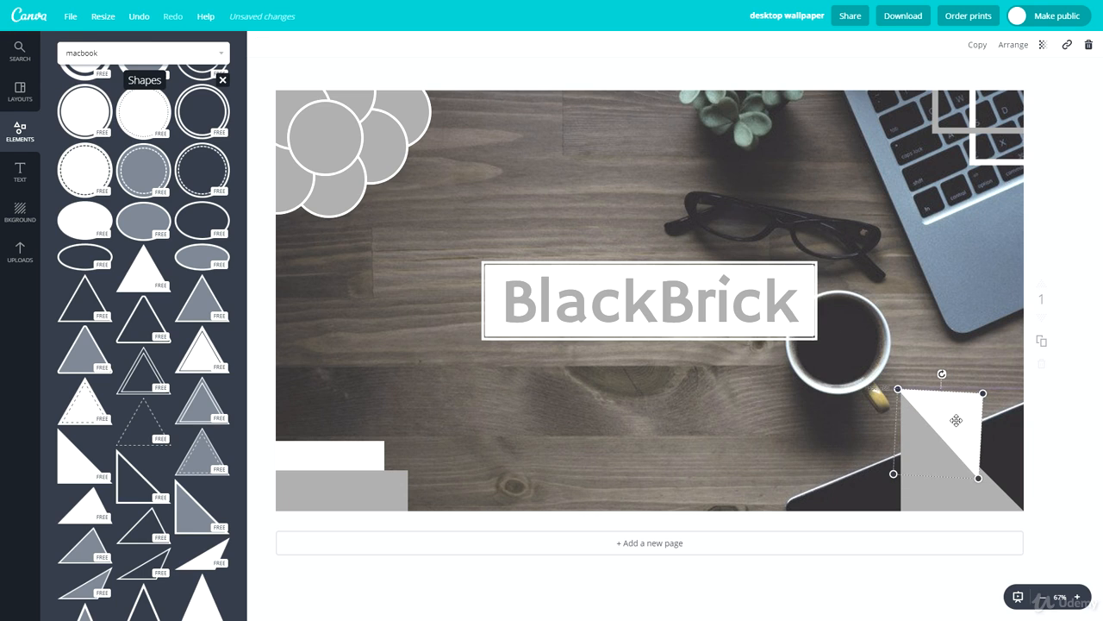
mouse_move(946, 370)
mouse_down()
mouse_move(955, 369)
mouse_move(945, 369)
mouse_up()
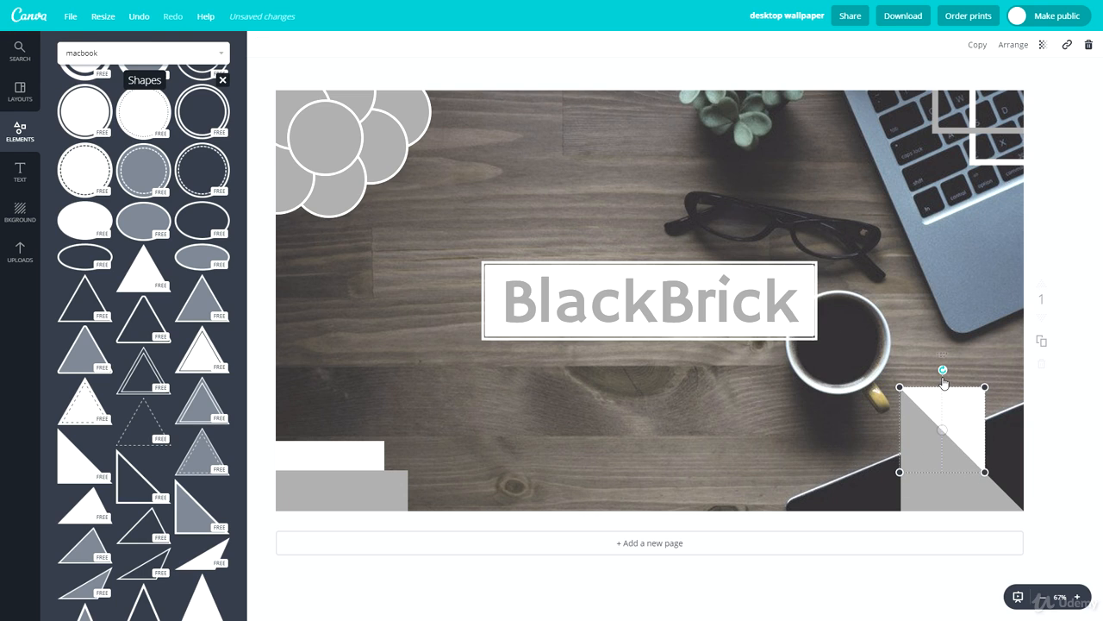
drag(939, 411, 939, 413)
click(830, 497)
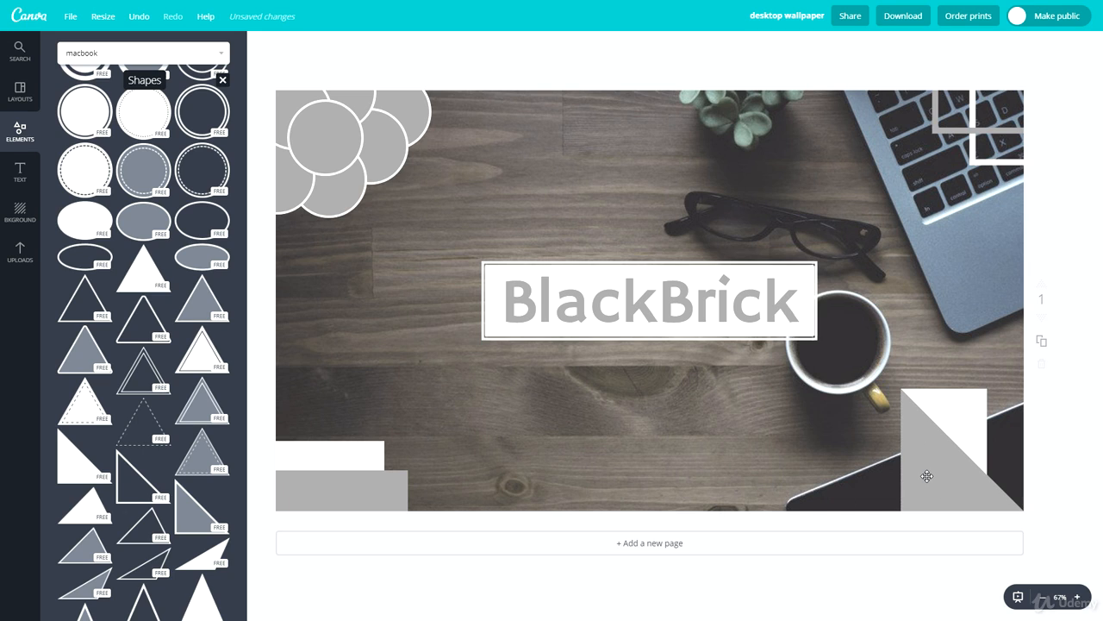
Place a copy of the inverted white triangle directly to the left of the gray triangle
click(945, 420)
drag(945, 421, 854, 457)
click(772, 525)
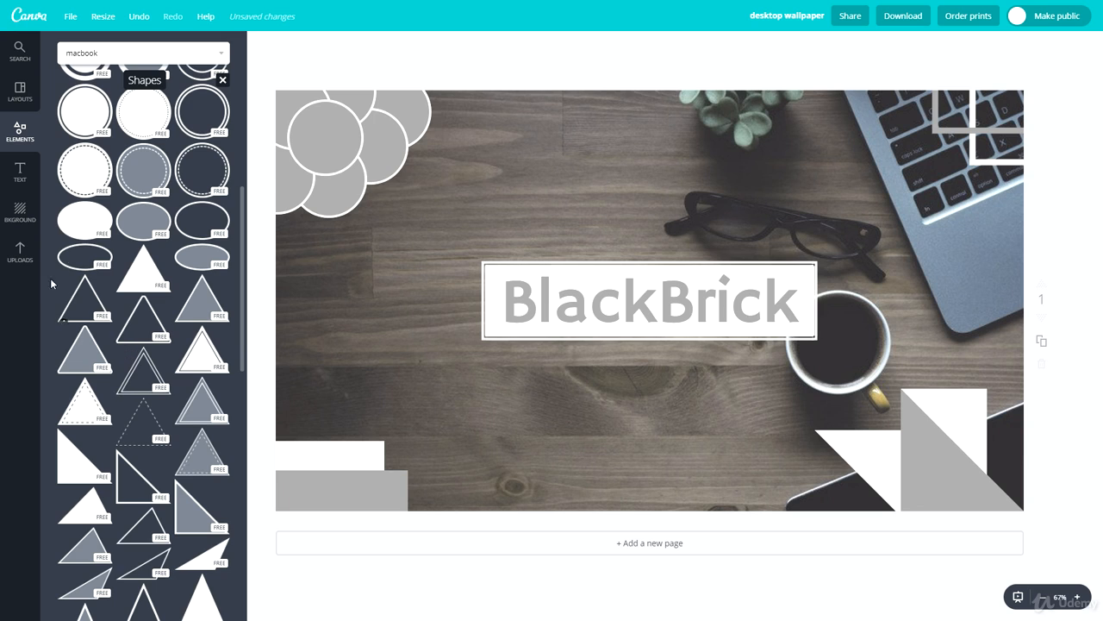
Insert a hollow oval outline around the framed BlackBrick name and color it light gray
click(89, 254)
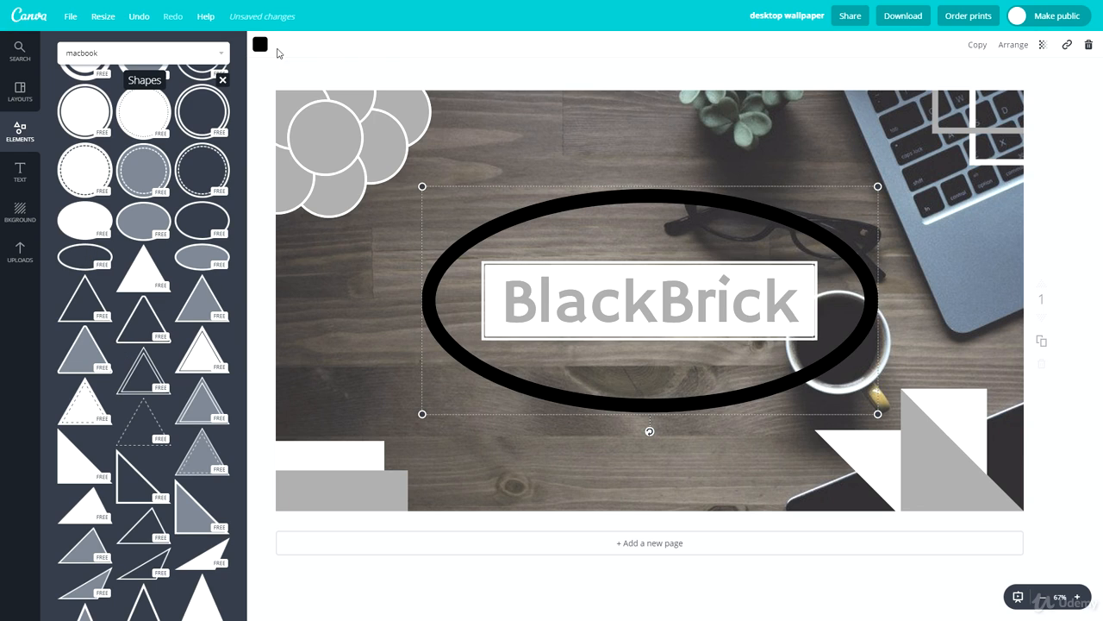
click(259, 45)
click(325, 231)
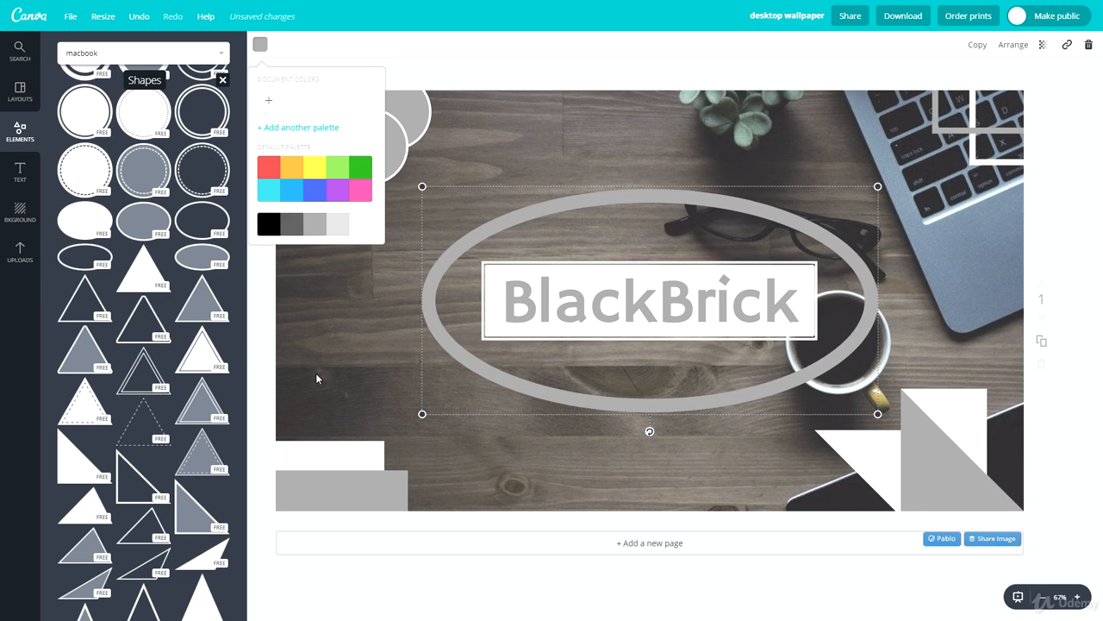
click(660, 488)
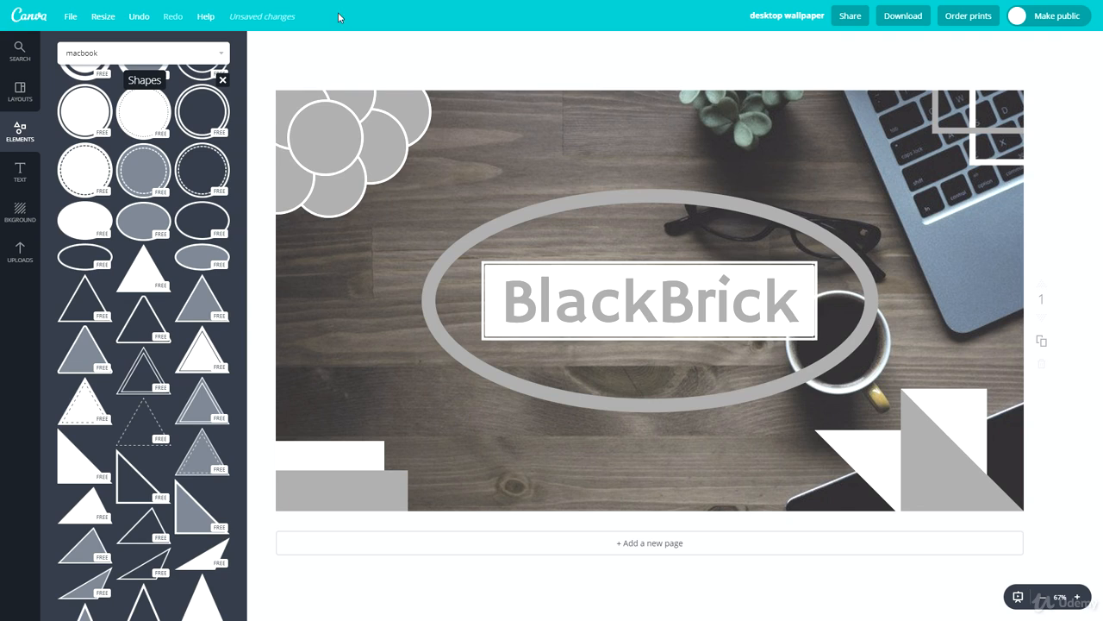
Recolor the oval outline around the brand name white
click(576, 224)
click(259, 45)
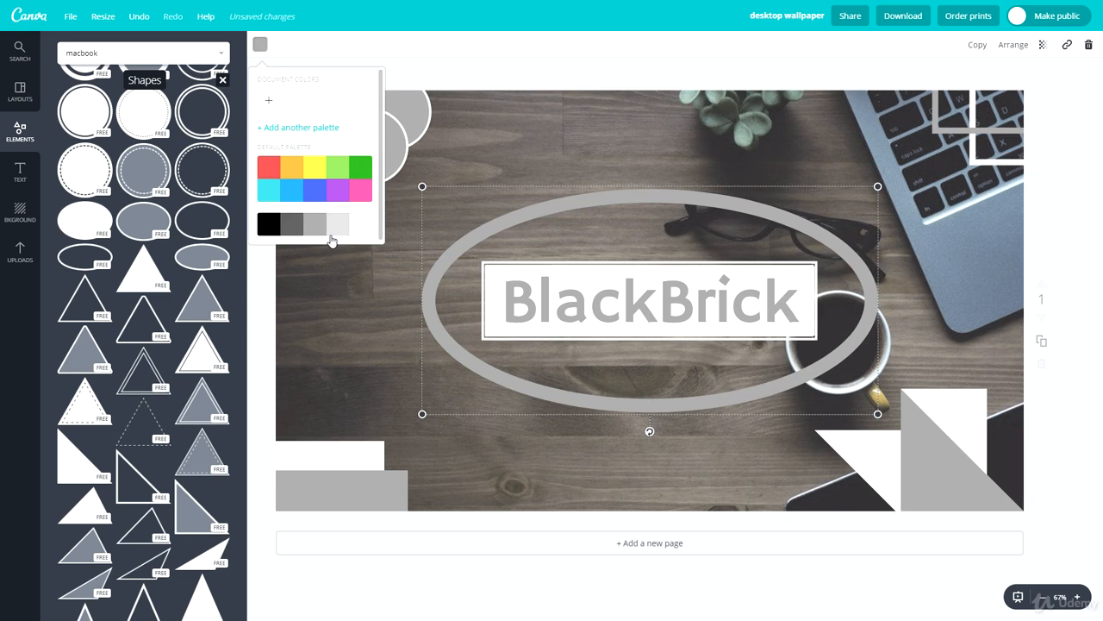
click(351, 223)
click(641, 488)
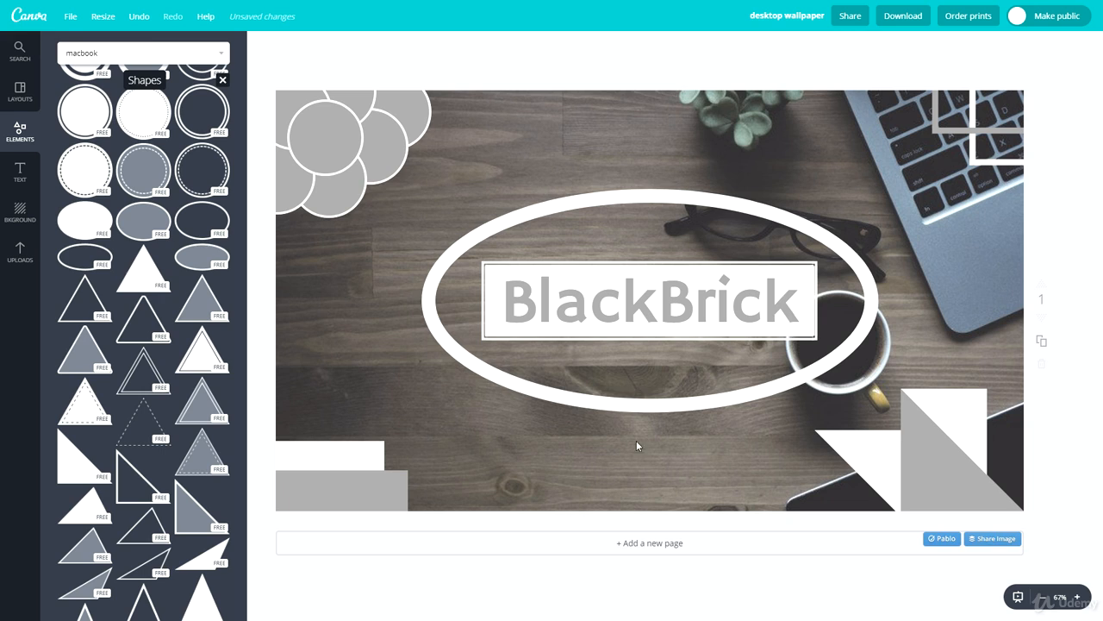
click(939, 544)
key(ctrl+z)
click(1071, 209)
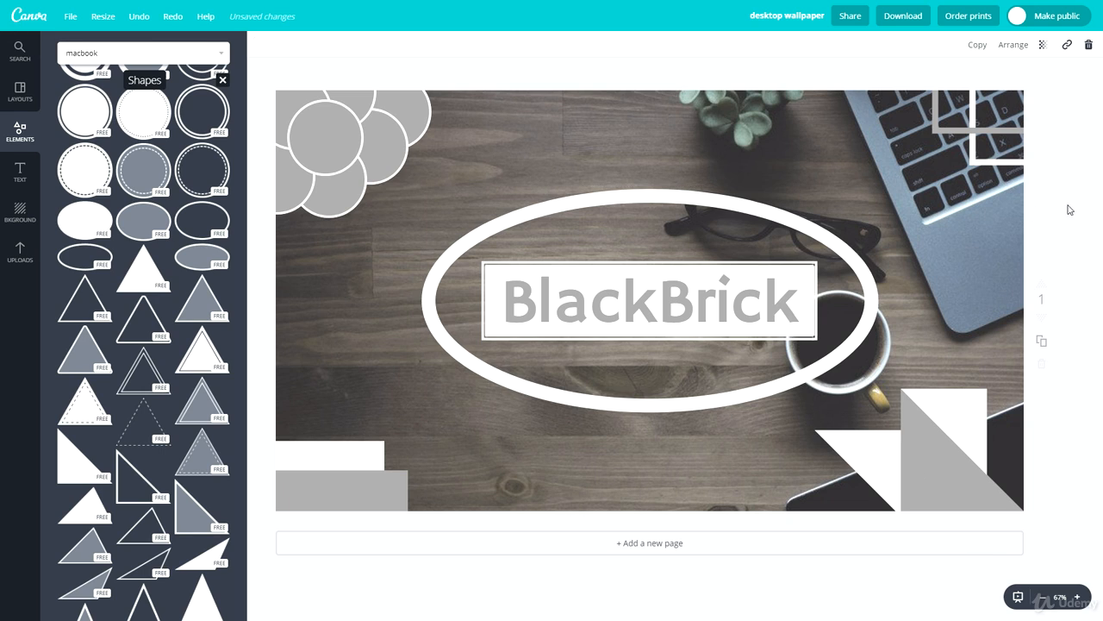
Duplicate the white oval, recolor the copy light gray and offset it slightly down and left like a shadow
click(653, 233)
key(ctrl+d)
click(262, 49)
click(312, 222)
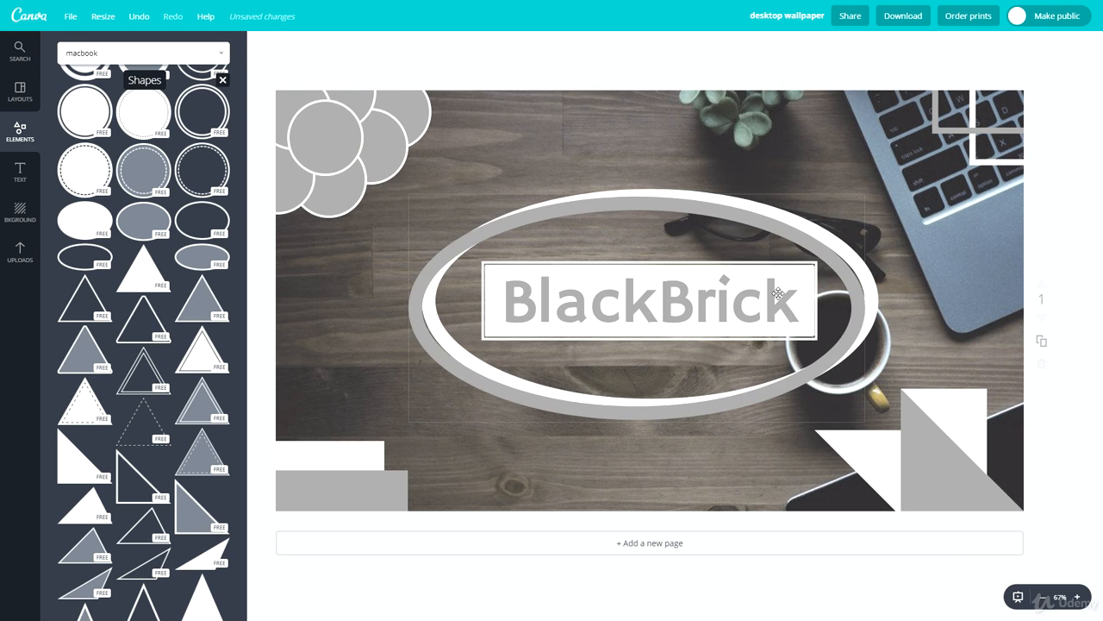
drag(845, 297, 850, 299)
click(708, 151)
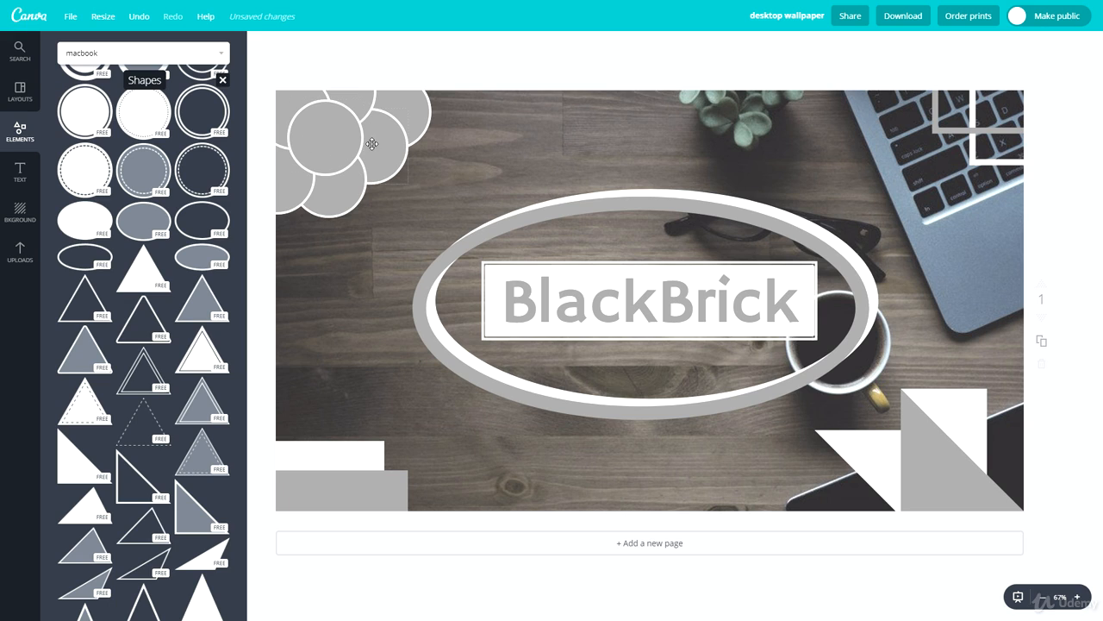
Break up the circle cluster in the photo's top-left corner, moving circles out toward the top and left edges
drag(337, 143, 507, 96)
drag(314, 110, 431, 87)
drag(323, 172, 277, 110)
drag(358, 159, 314, 83)
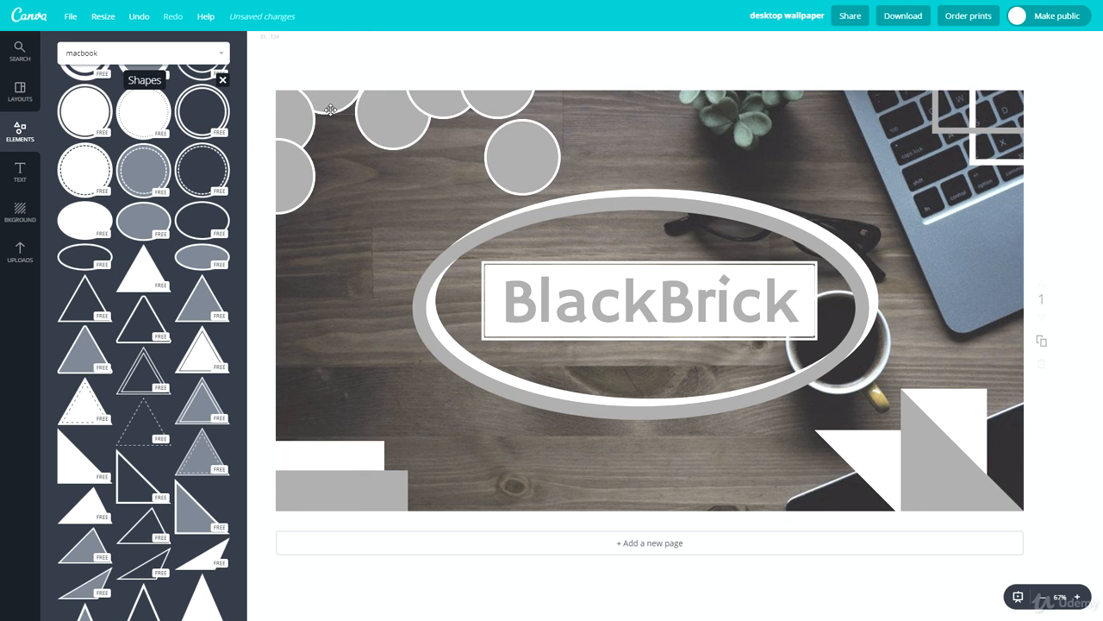
Line up the remaining circles in overlapping rows along the photo's top and left edges, meeting in the corner
drag(386, 138, 365, 107)
drag(437, 113, 418, 117)
drag(484, 111, 274, 250)
drag(524, 163, 277, 78)
click(499, 171)
drag(370, 100, 374, 100)
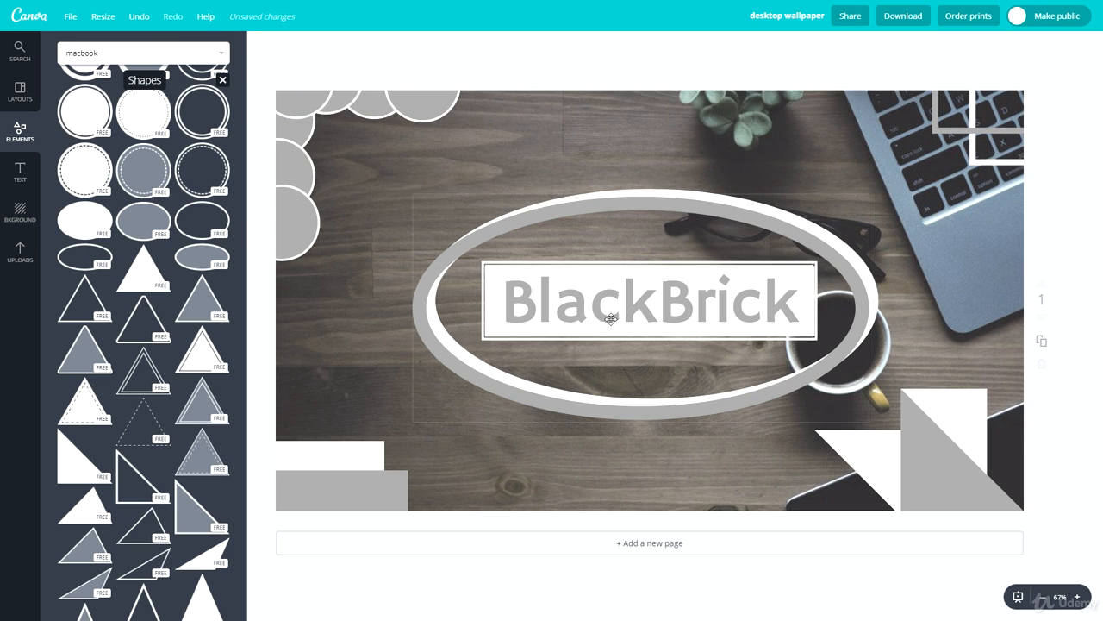
Save the wallpaper design and download it as a JPG image
click(70, 16)
click(61, 135)
click(882, 12)
click(869, 79)
click(867, 89)
click(862, 115)
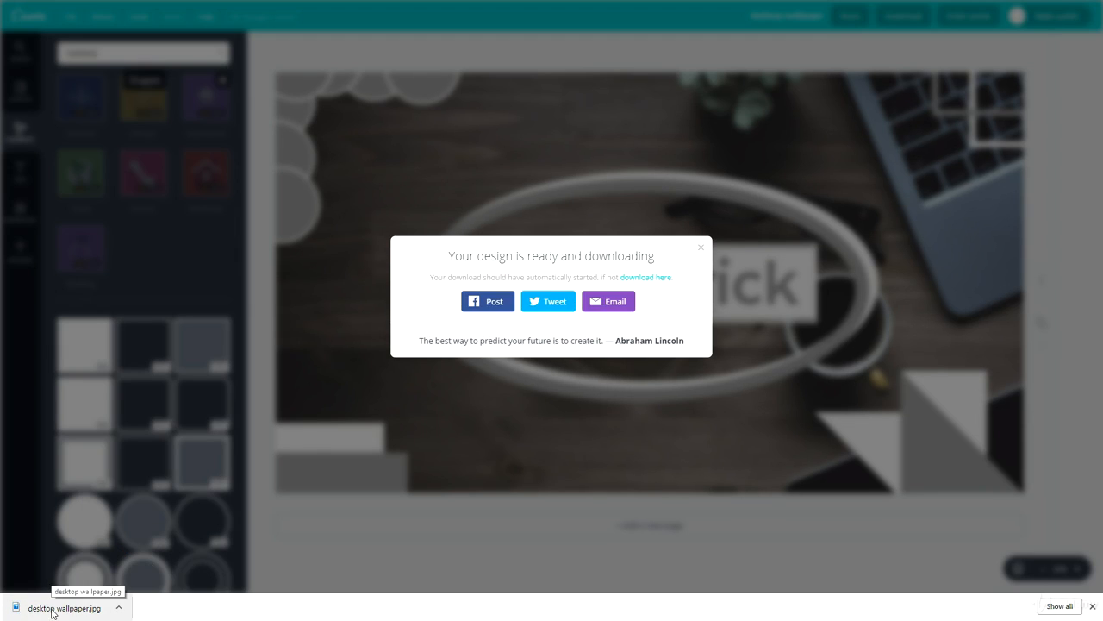
Open the downloaded desktop wallpaper.jpg in Photos, set it as the desktop background, and return to the Canva design
click(51, 610)
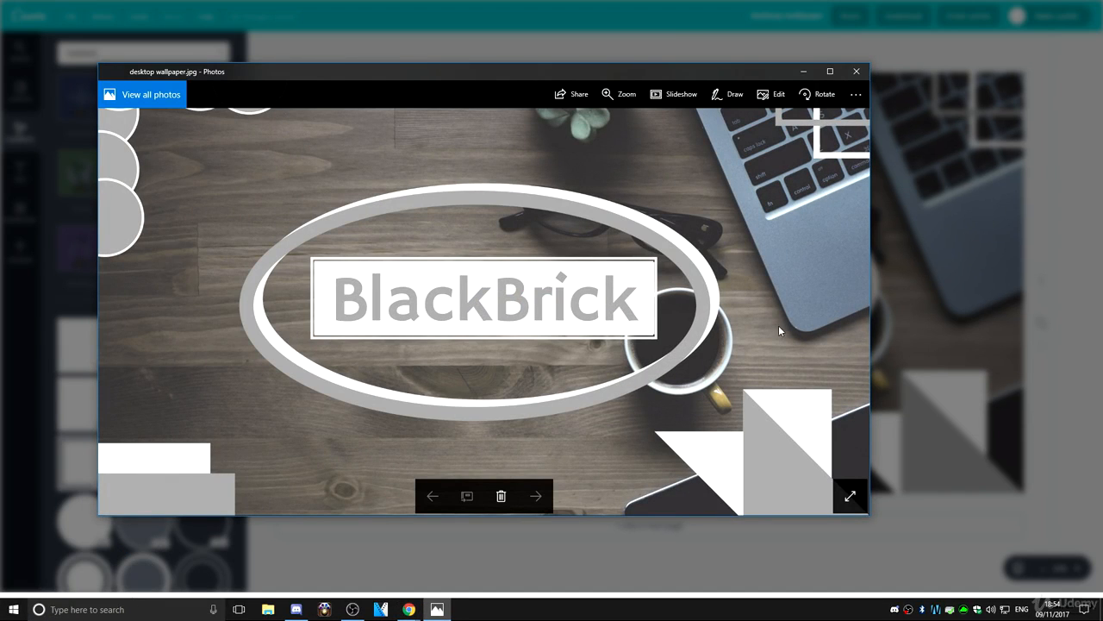
right_click(300, 243)
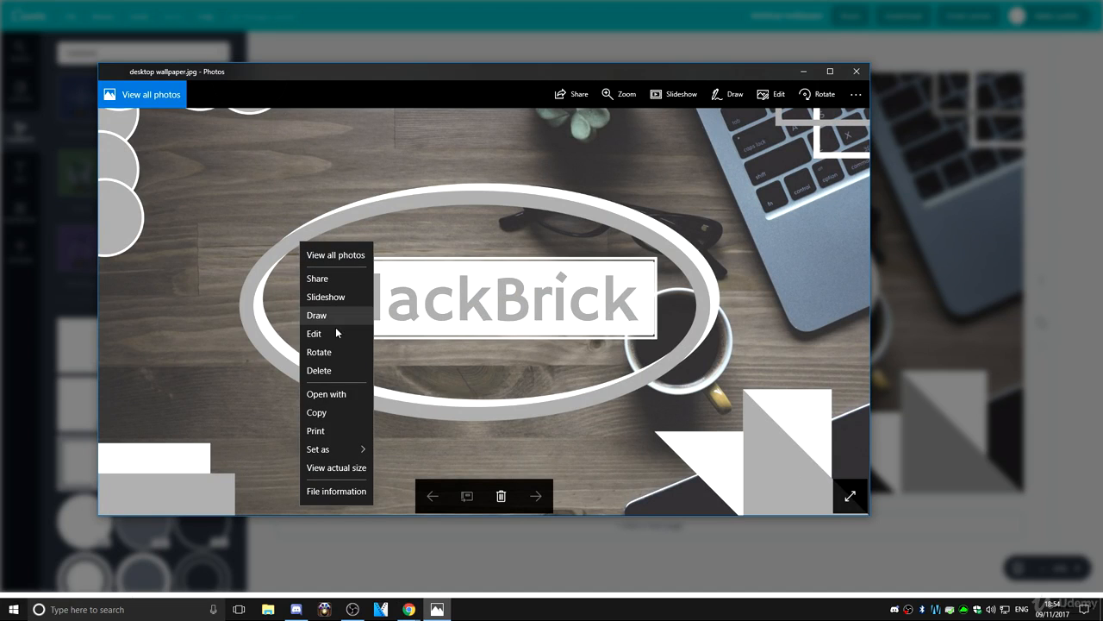
mouse_move(334, 454)
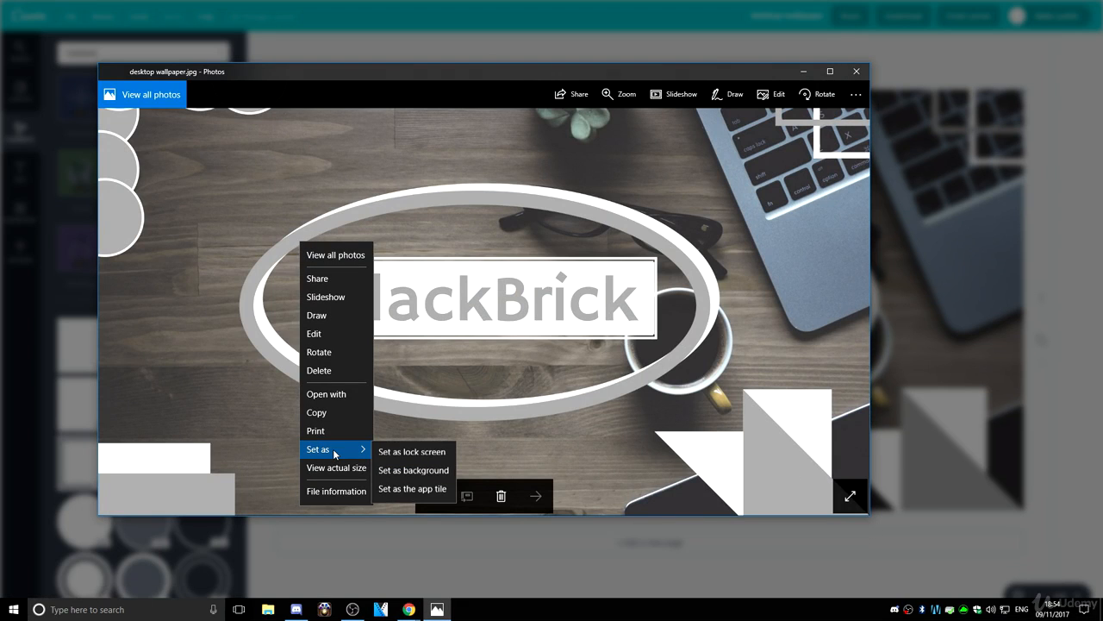
click(392, 470)
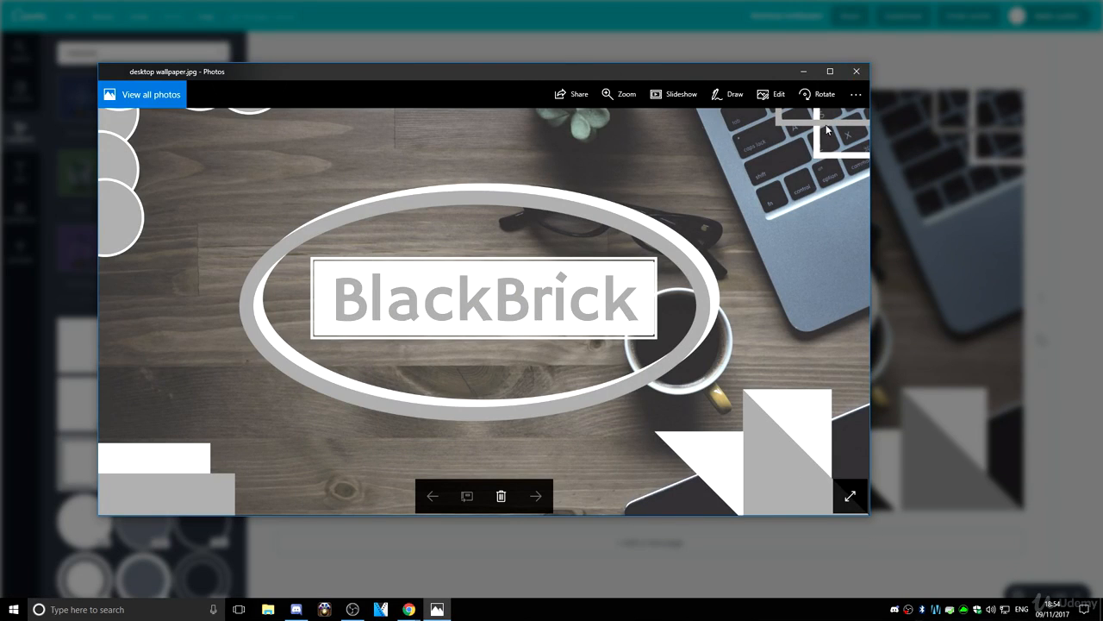
click(856, 70)
click(860, 135)
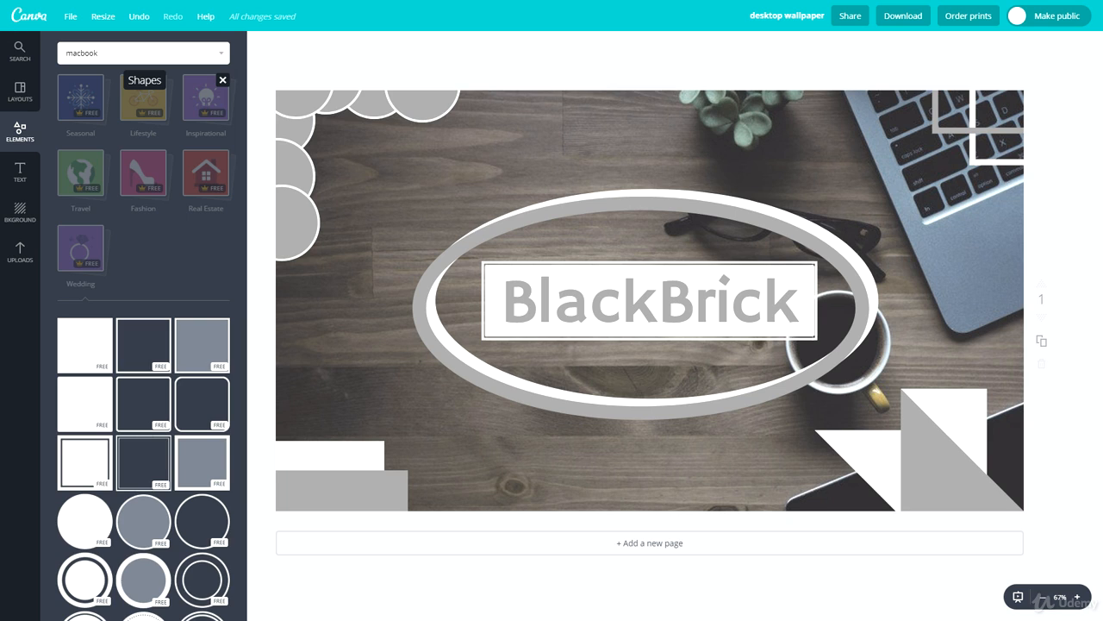